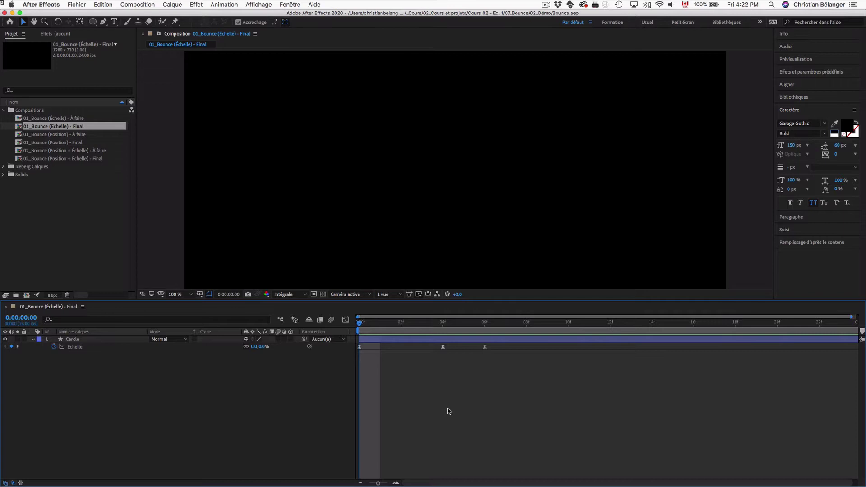
- Play back and scrub the finished scale bounce to see its overshoot
key("space")
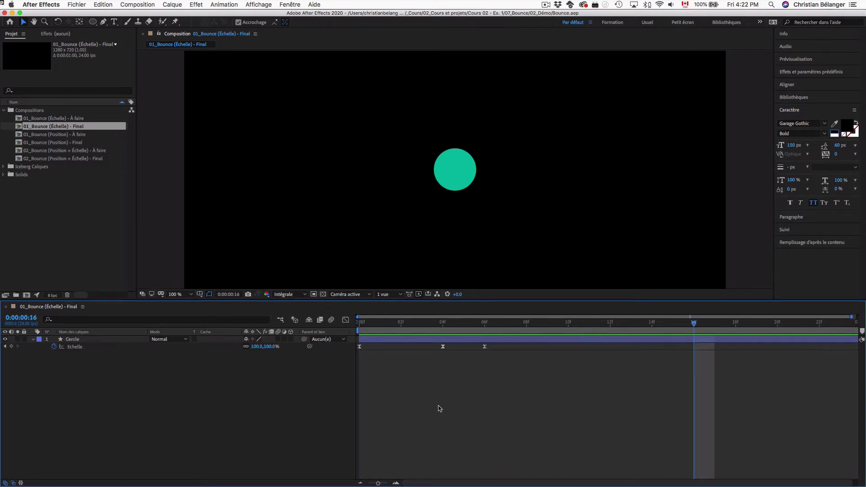
left_click(361, 324)
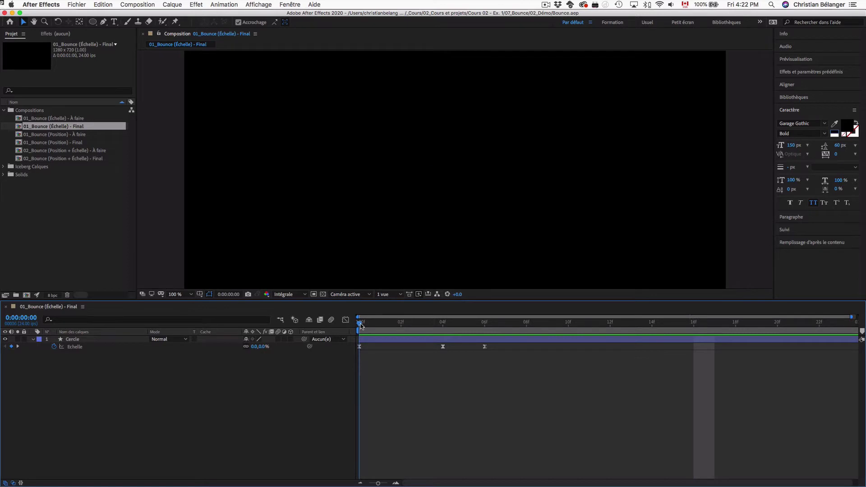
left_click_drag(361, 325, 478, 326)
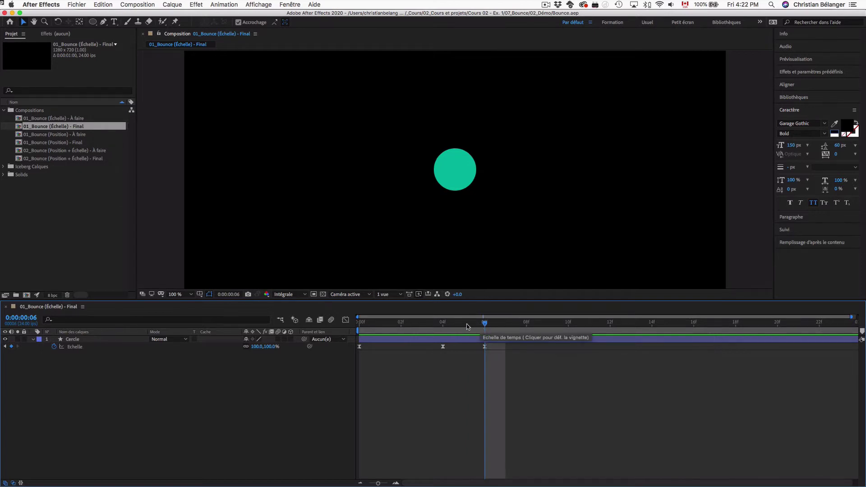
left_click(443, 323)
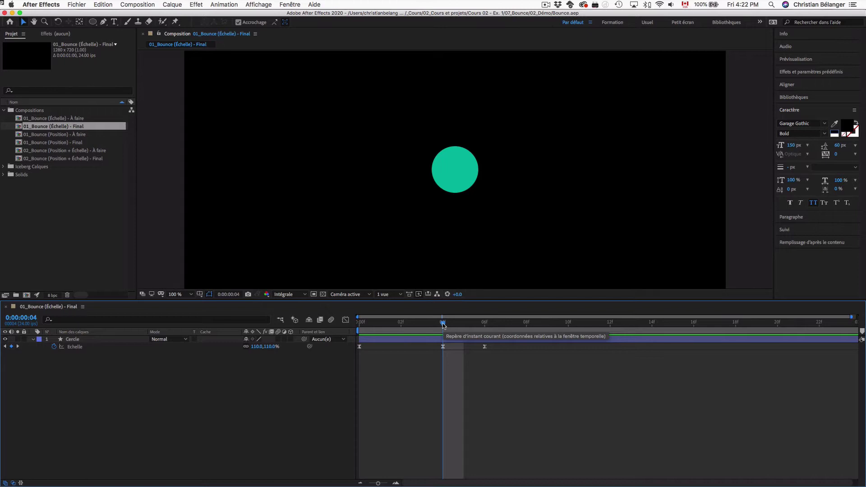
key("Home")
key("space")
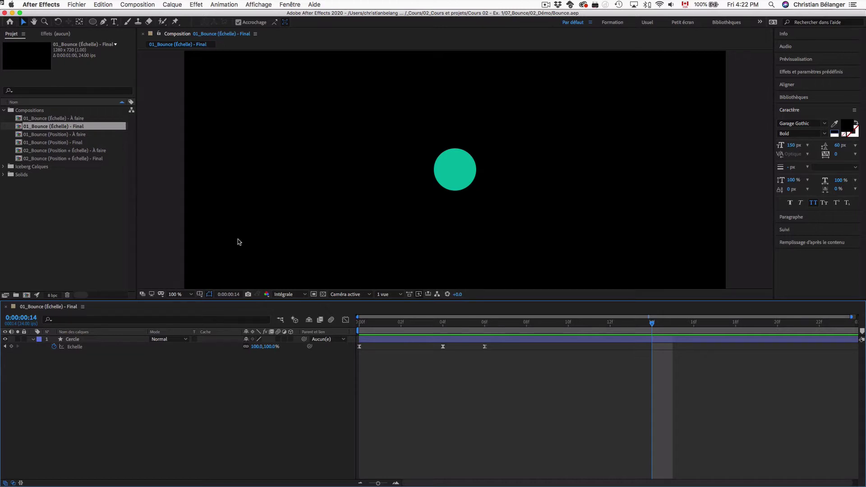
- In the Échelle À faire comp, key Cercle's scale at 0% on frame 0
double_click(75, 119)
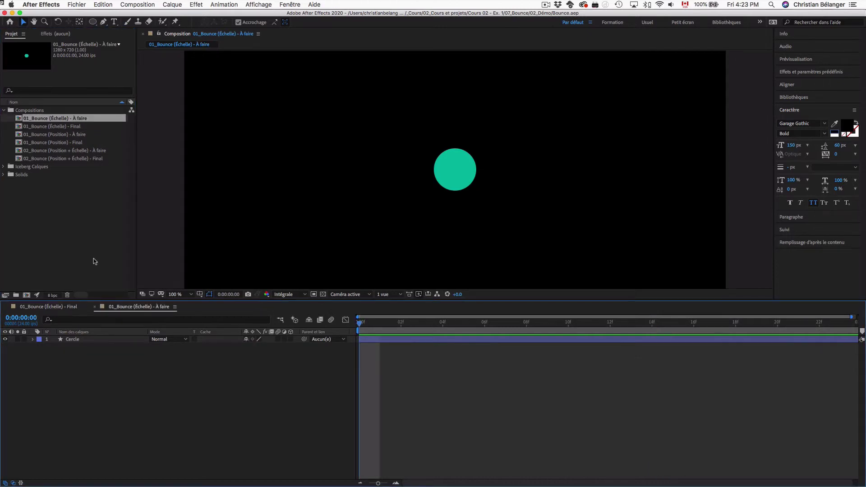
left_click(75, 340)
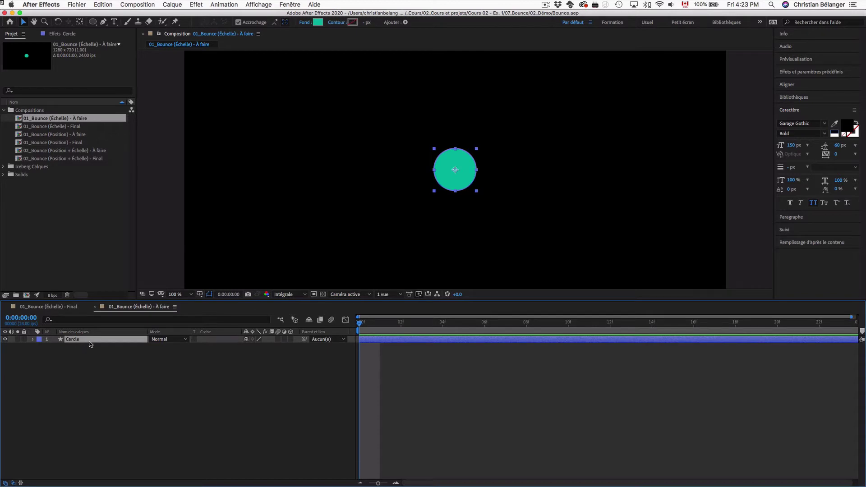
key("s")
left_click(55, 346)
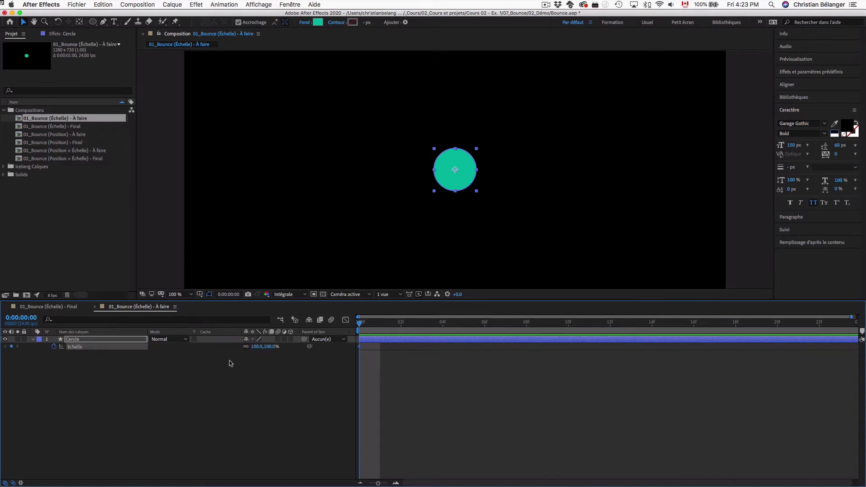
left_click(270, 347)
type("0")
key("Return")
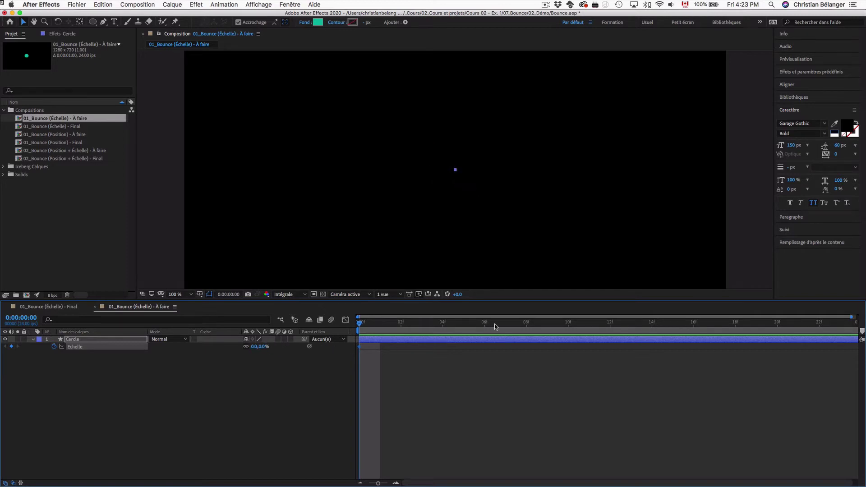
- Add scale keyframes of 100% at frame 8 and 125% at frame 6
left_click_drag(505, 325, 525, 325)
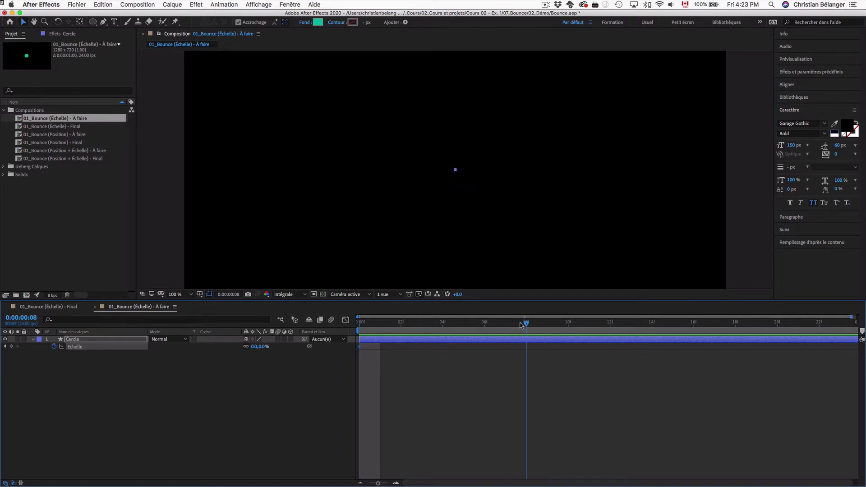
left_click(263, 347)
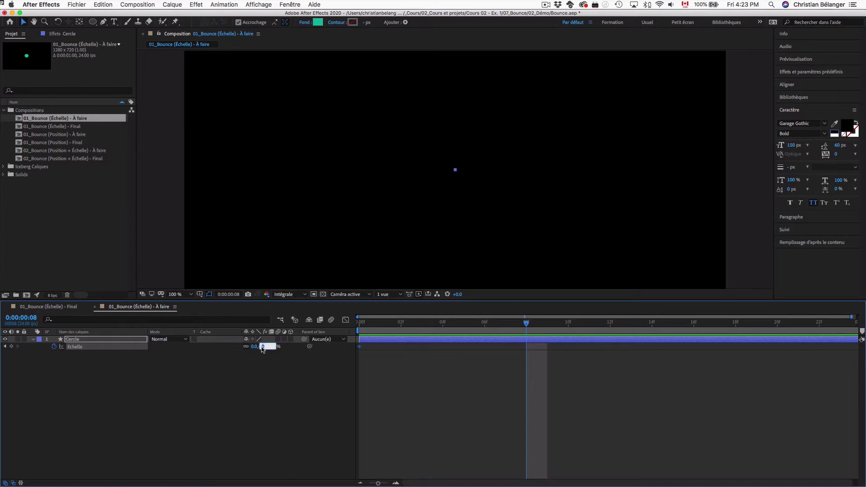
type("100")
key("Return")
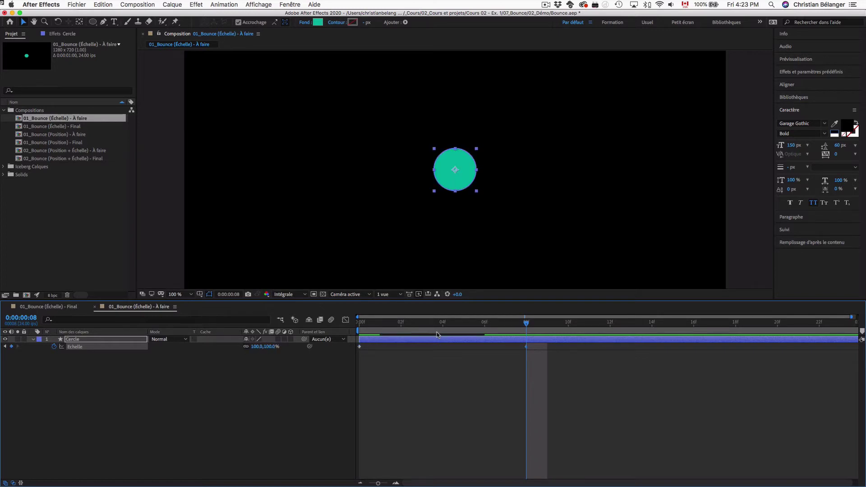
left_click_drag(517, 323, 488, 322)
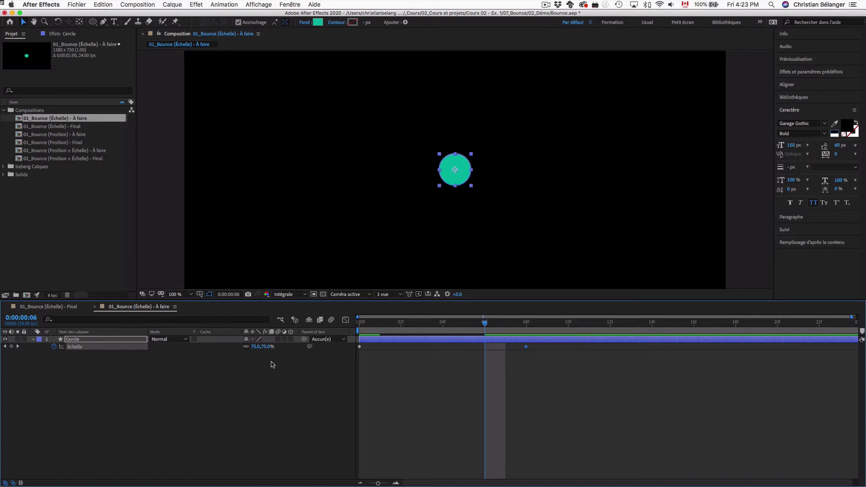
left_click(267, 347)
type("125")
key("Return")
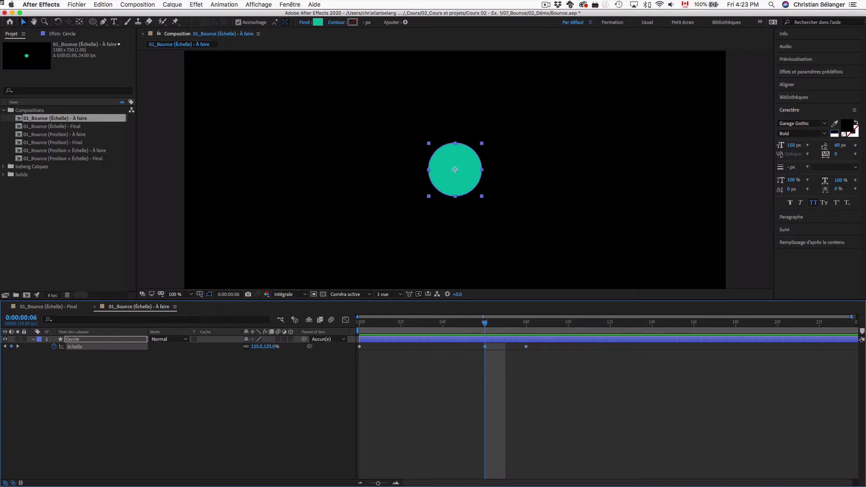
key("Home")
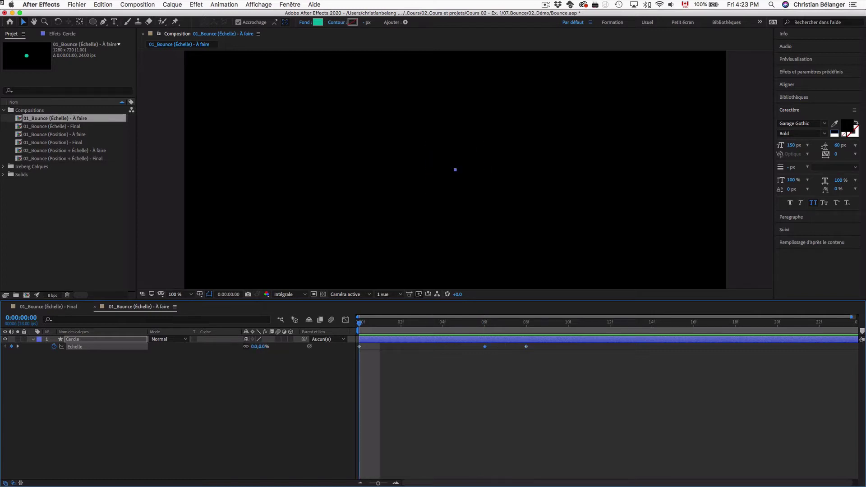
- Select Cercle's three Échelle keyframes, apply Lissage de vitesse (Easy Ease), and preview
key("space")
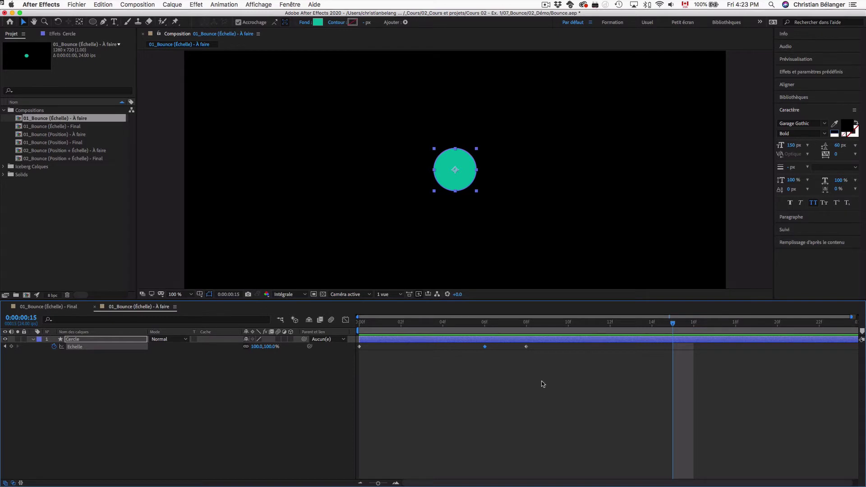
left_click_drag(569, 375, 354, 347)
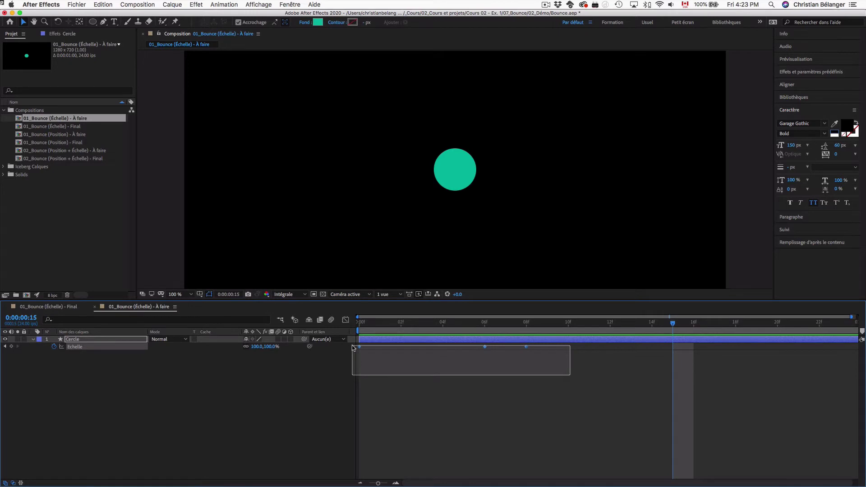
left_click_drag(354, 347, 354, 348)
left_click_drag(566, 379, 366, 352)
left_click(387, 368)
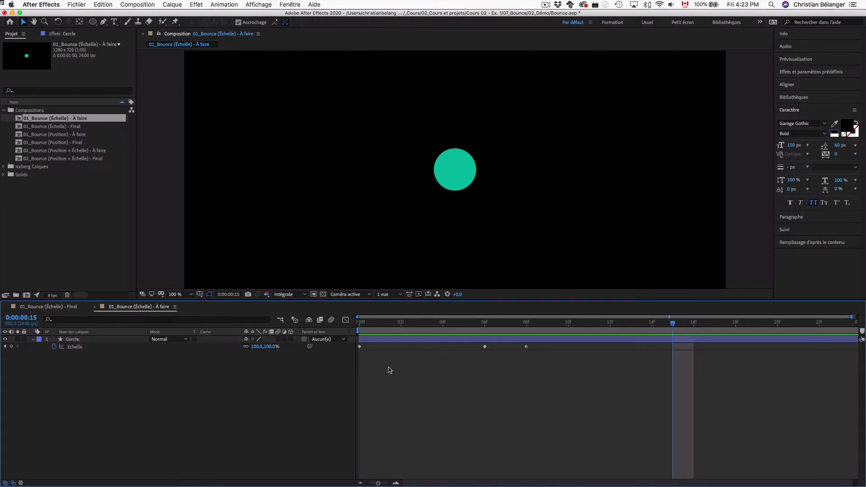
left_click(74, 347)
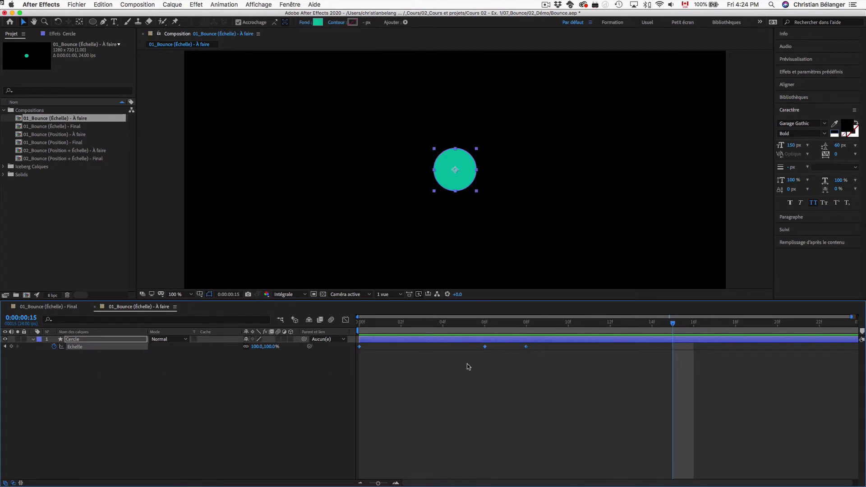
right_click(485, 347)
mouse_move(516, 445)
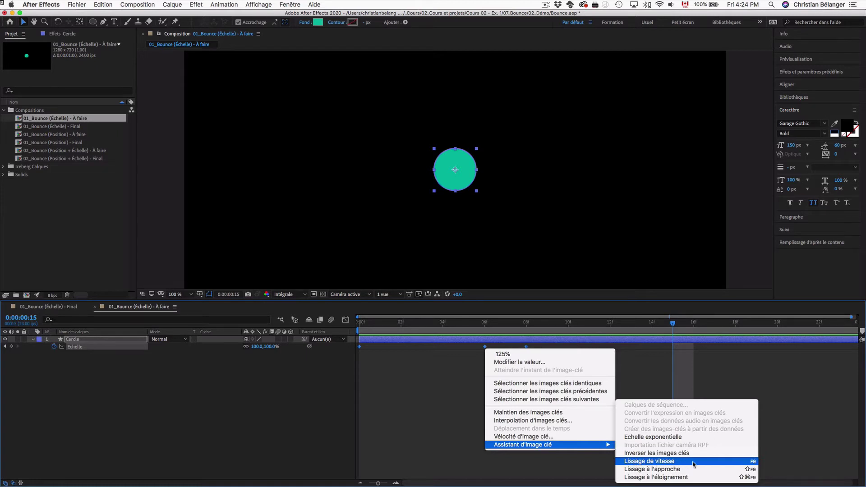
left_click(775, 464)
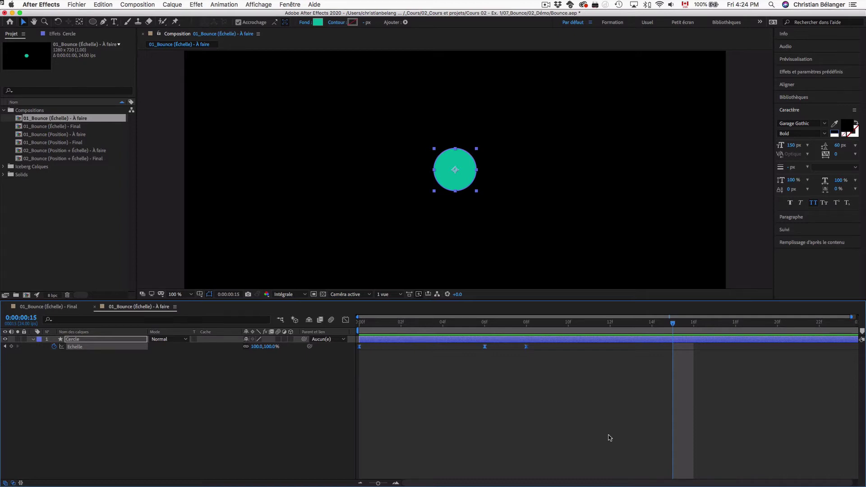
key("space")
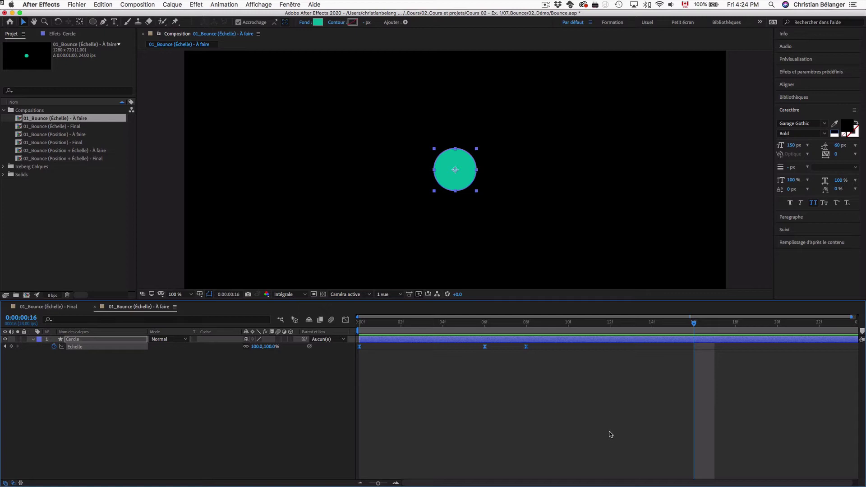
- Open 01_Bounce (Position) - Final, then preview and scrub the circle's overshooting slide
double_click(64, 143)
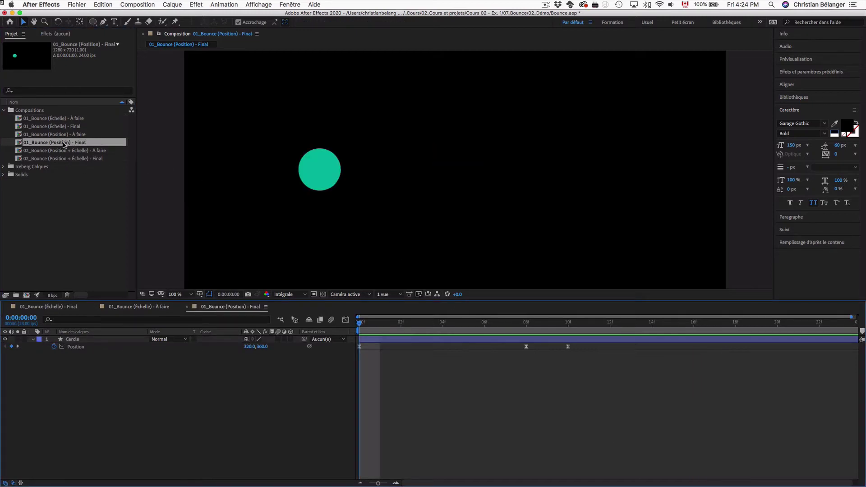
key("space")
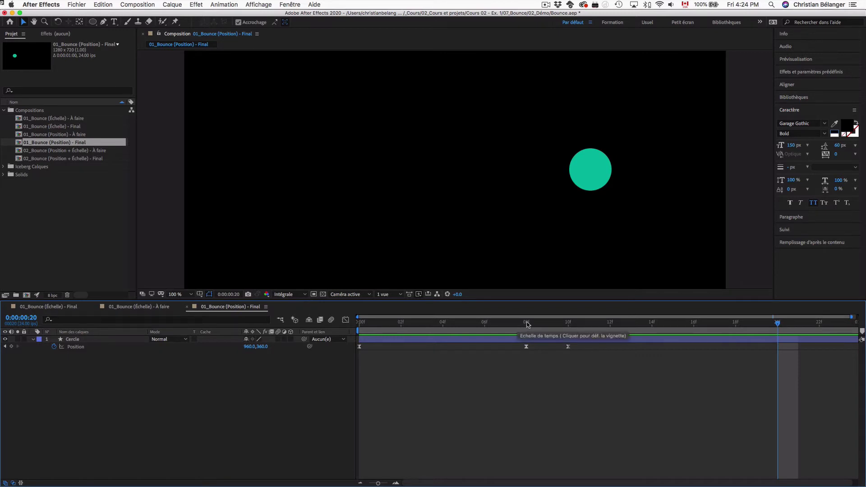
left_click(361, 323)
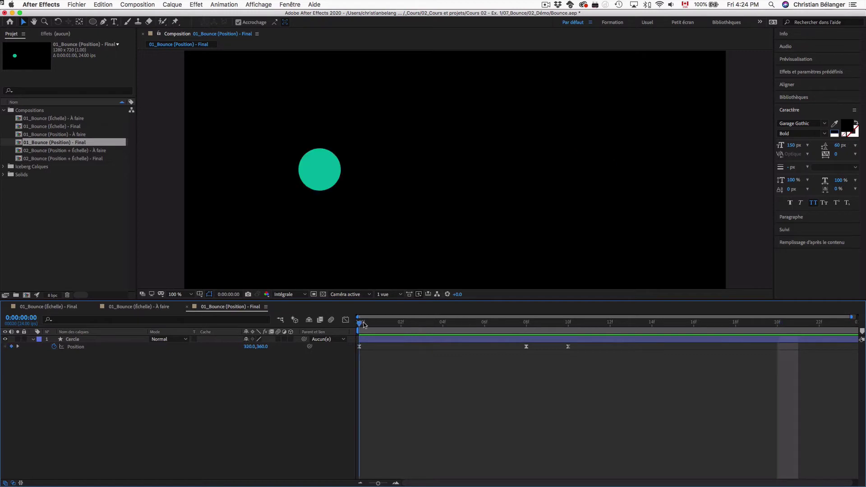
left_click_drag(449, 324, 327, 324)
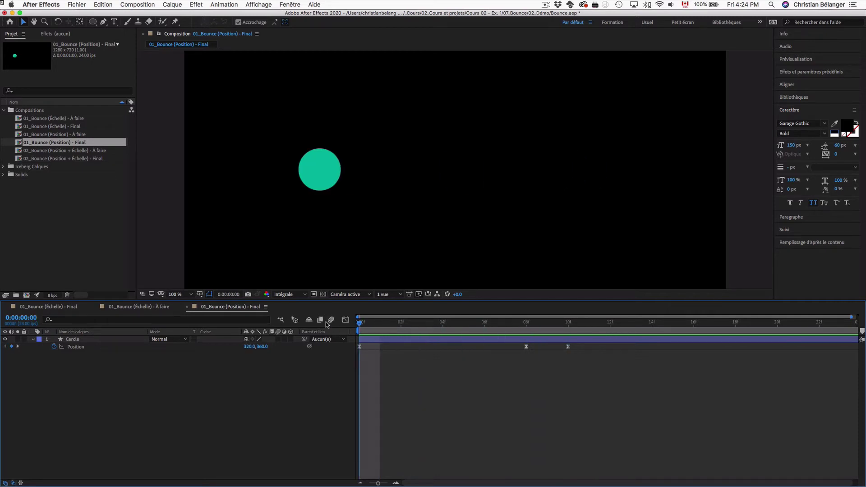
key("space")
key("space")
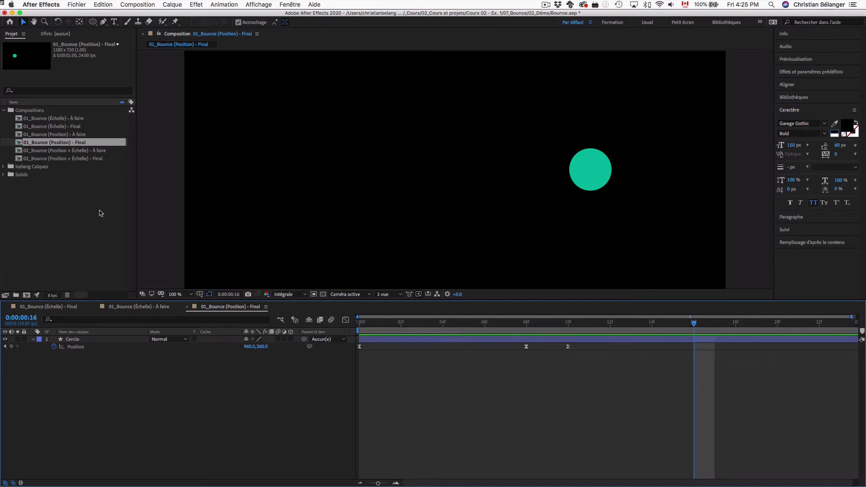
- In the Position À faire comp, key Cercle's Position at frame 0
double_click(78, 135)
left_click(77, 339)
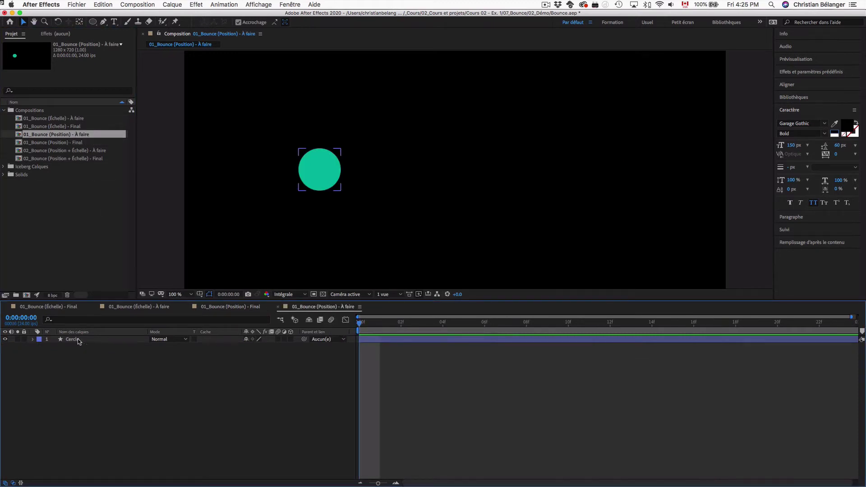
key("p")
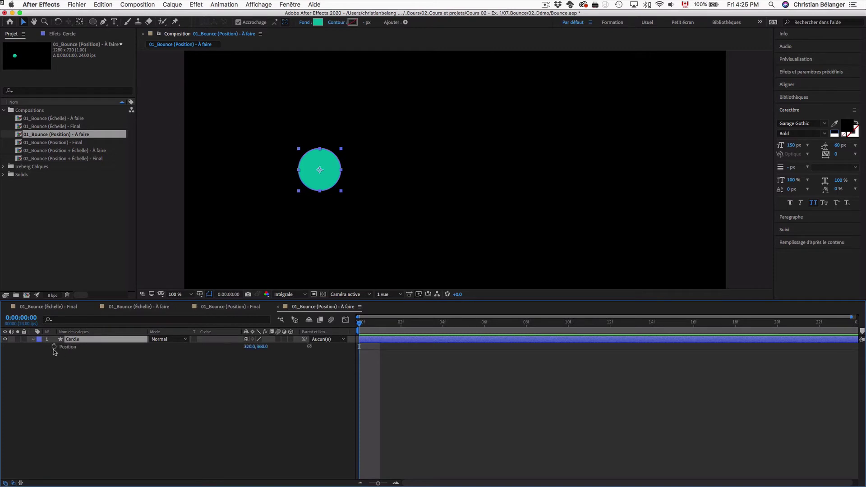
left_click(54, 347)
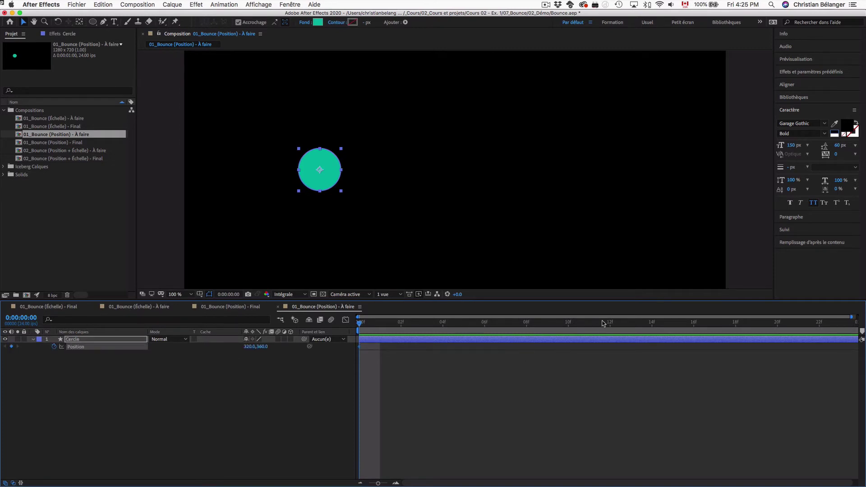
- Set Cercle's X position to 980 at frame 12
left_click(609, 323)
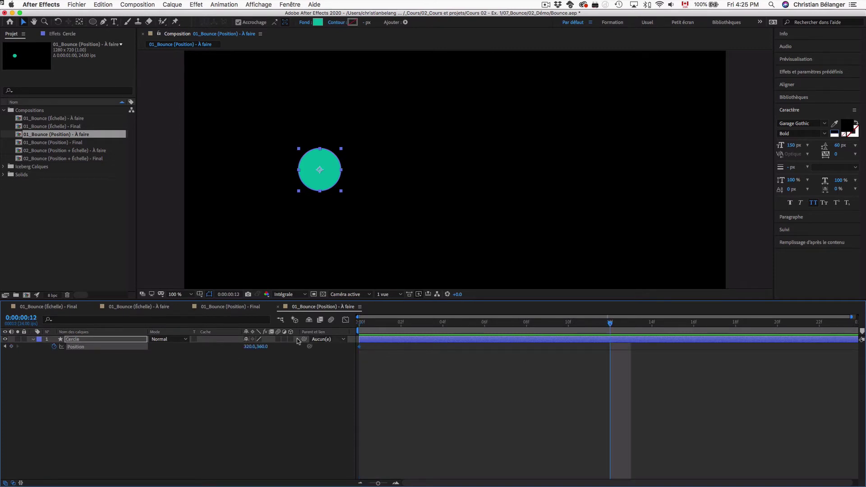
left_click(248, 347)
type("480")
key("Return")
left_click_drag(255, 347, 277, 347)
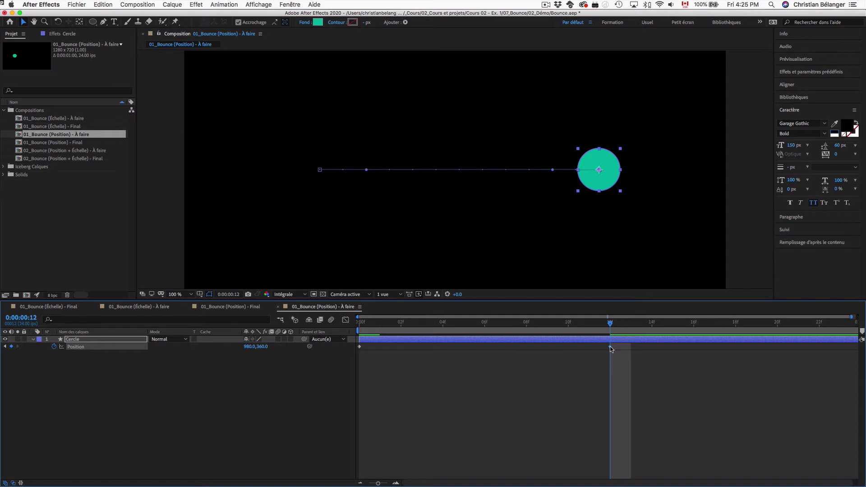
- Add a frame-8 position keyframe from the end value, nudged 20 px further right
left_click(527, 323)
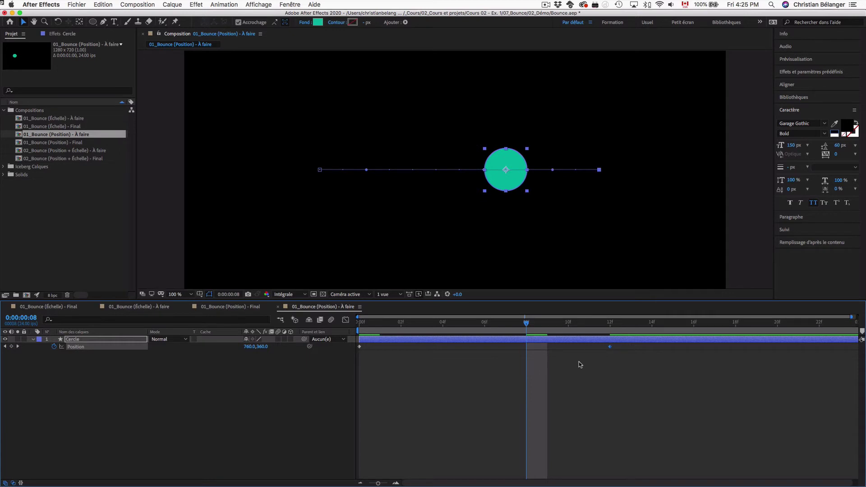
key("super+v")
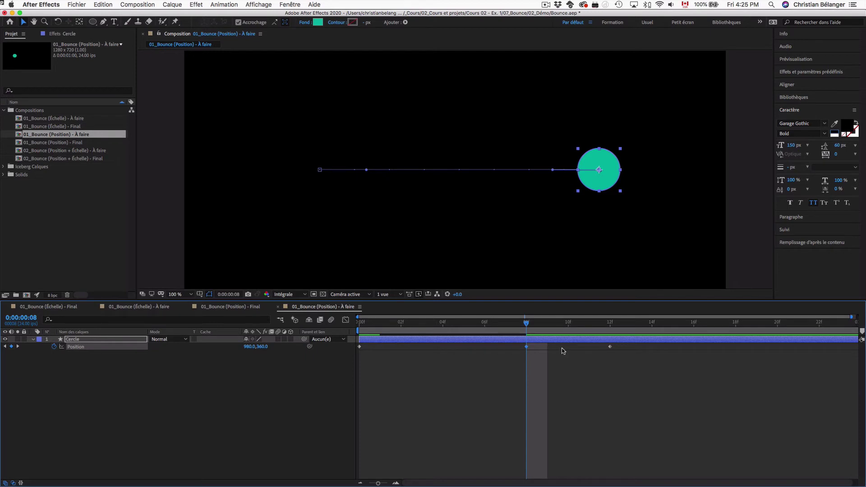
key("shift+Right")
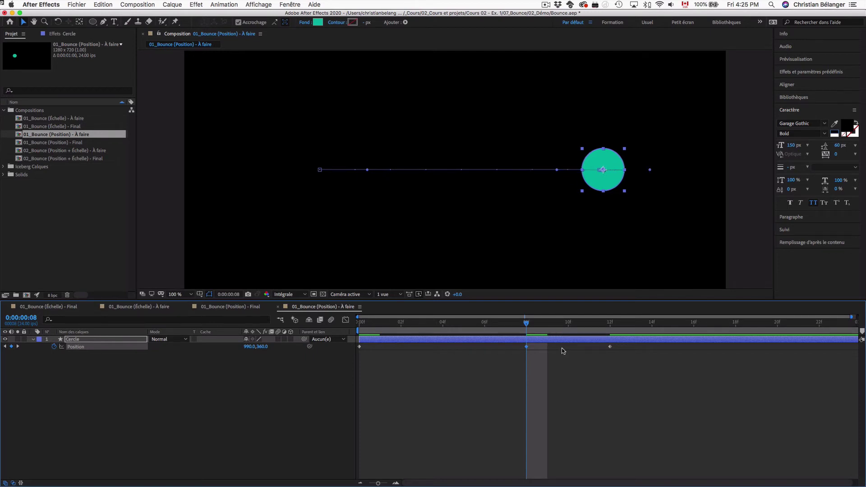
key("shift+Right")
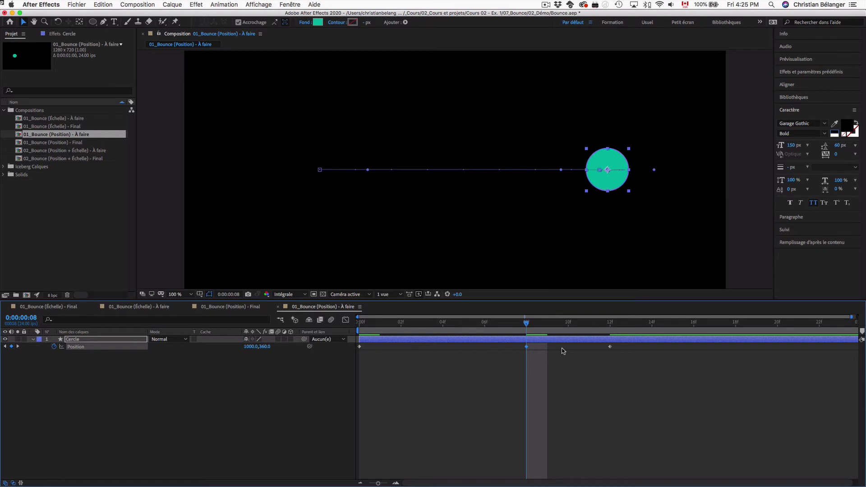
- Preview the slide and pull the frame-8 overshoot back 10 px to x 990
left_click_drag(643, 384, 346, 344)
key("space")
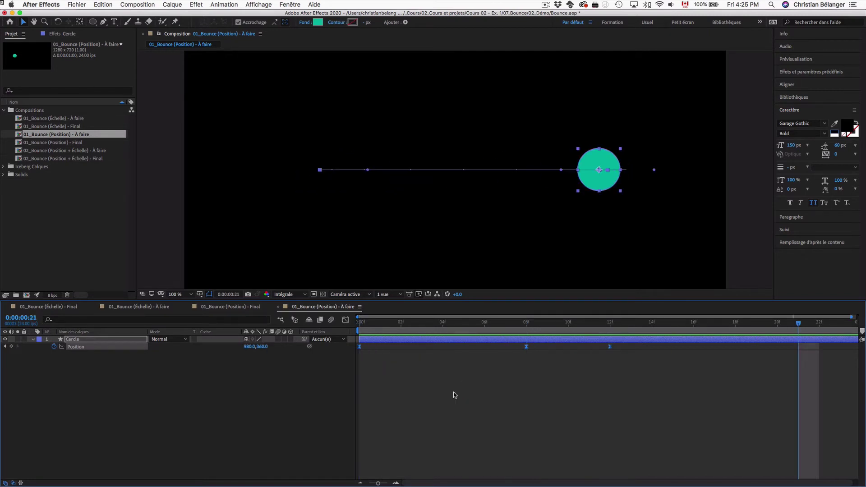
left_click(527, 323)
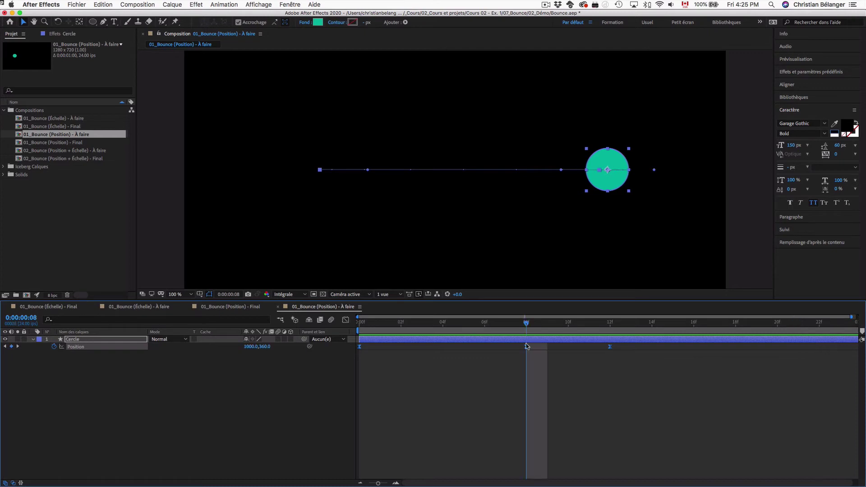
left_click(534, 361)
left_click(527, 347)
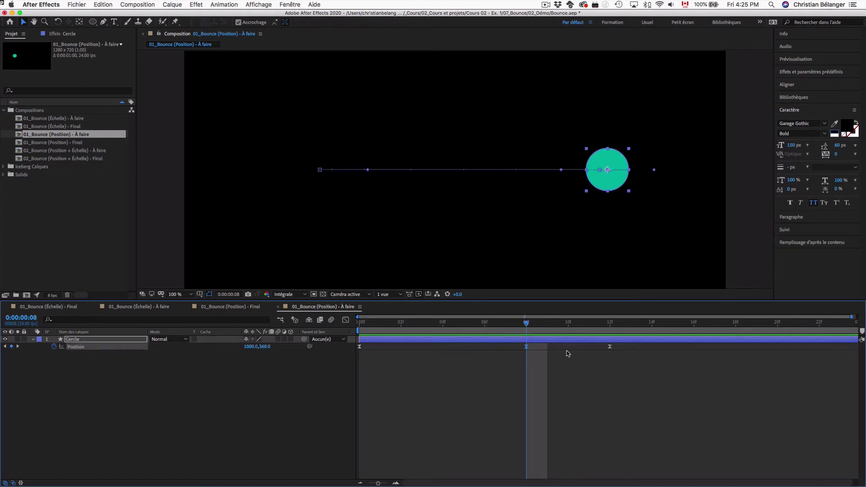
key("shift+Left")
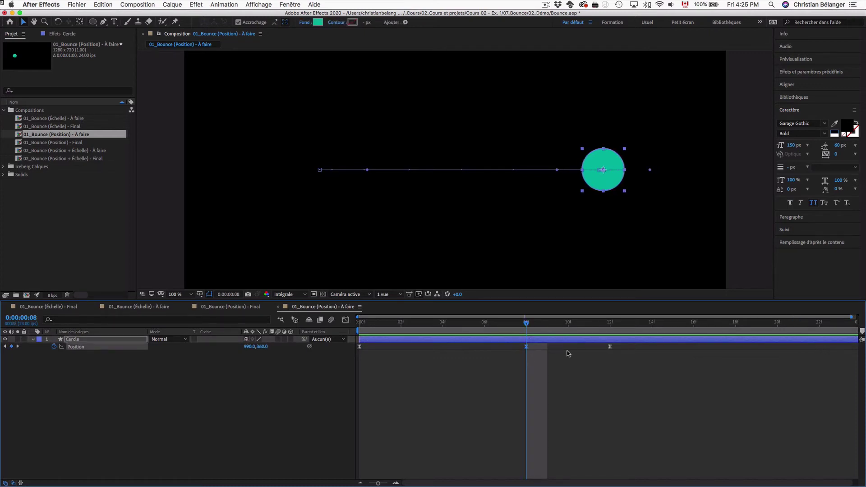
key("space")
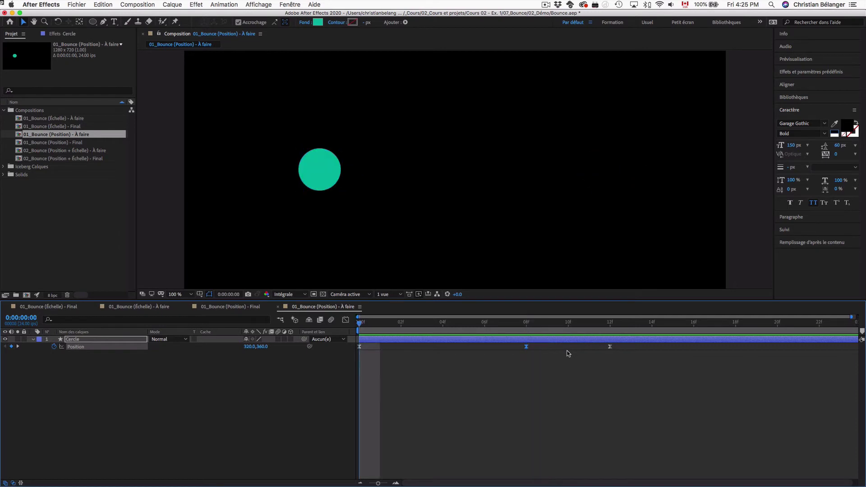
key("space")
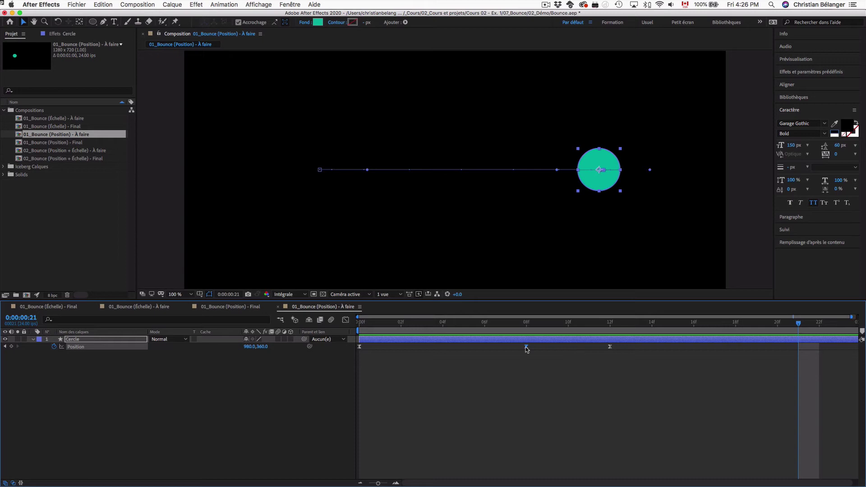
- Open 02_Bounce (Position + Échelle) - Final, select the 10% and 90% layers, and preview
mouse_move(527, 350)
double_click(71, 159)
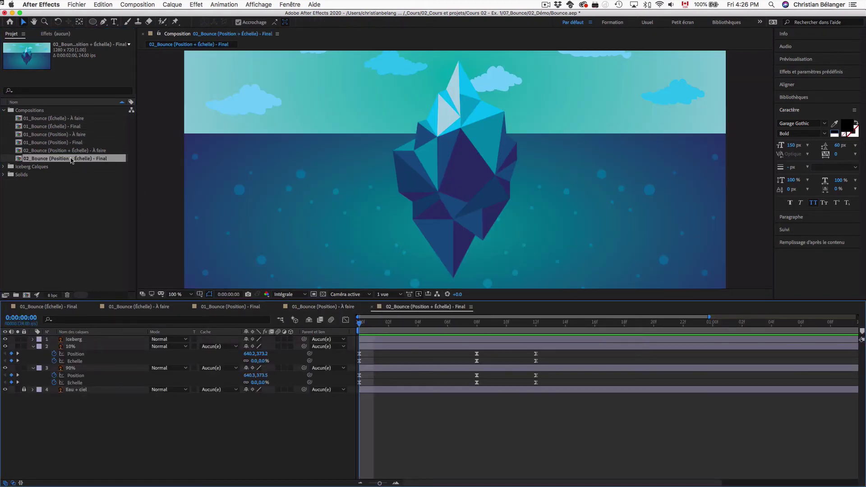
key("comma")
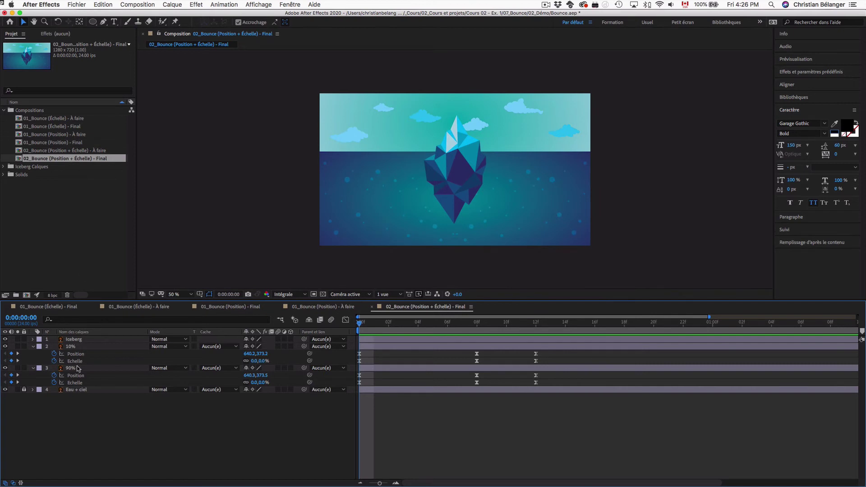
left_click(79, 347)
left_click(81, 369)
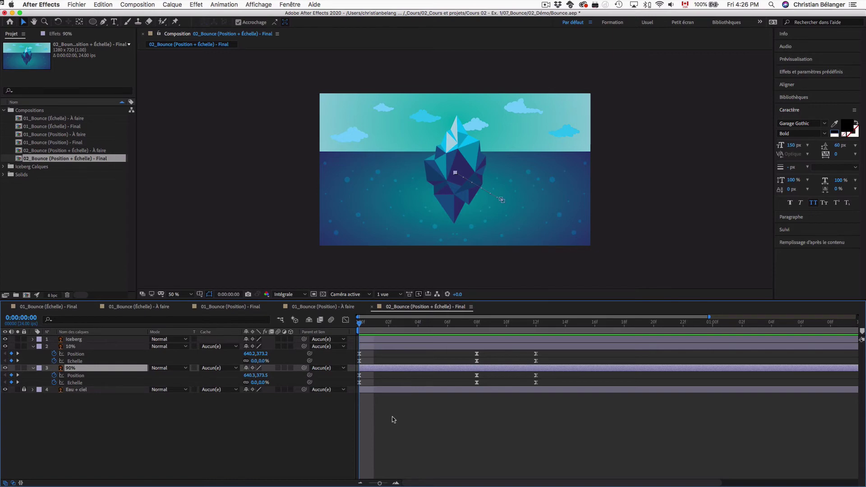
key("space")
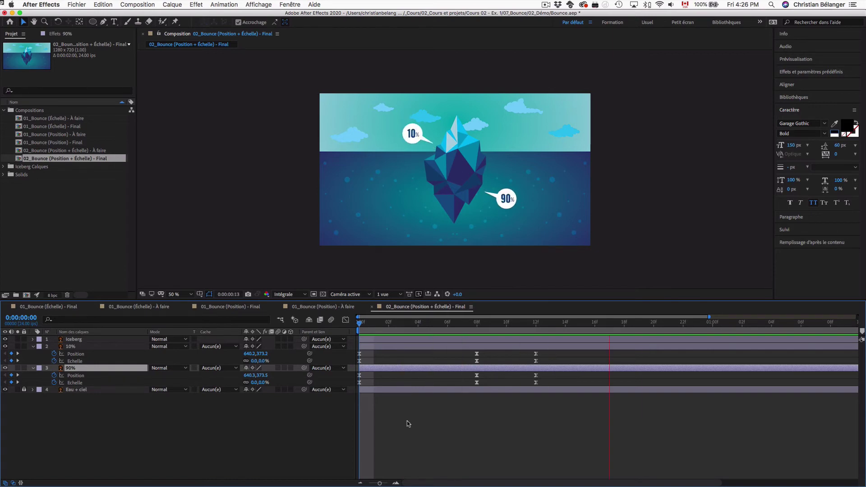
left_click(361, 325)
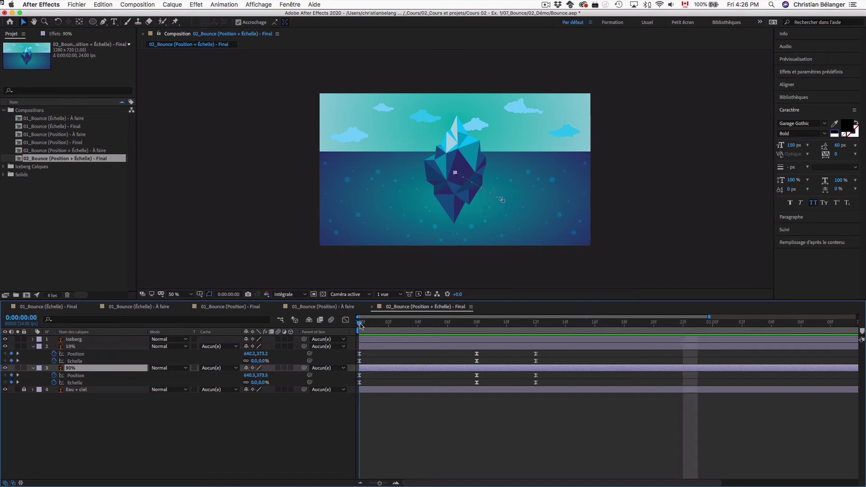
left_click_drag(361, 325, 441, 327)
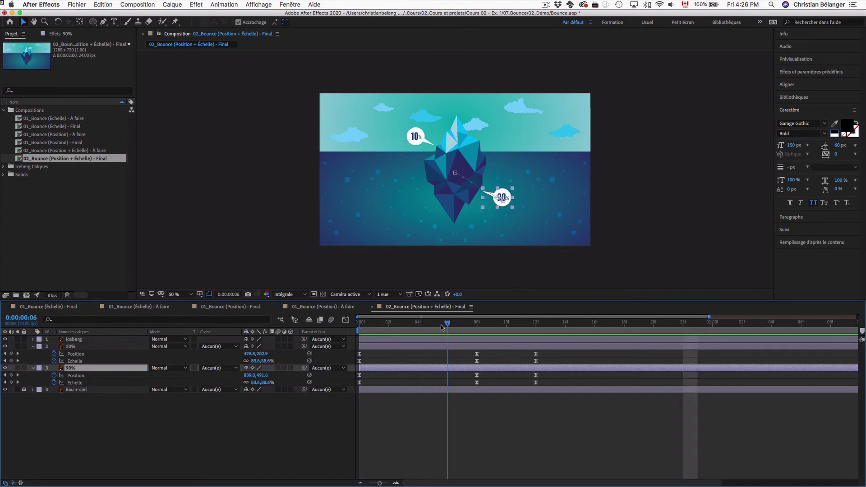
- Scrub the bubbles growing to 105% at frame 8 and settling to 100% by frame 12
key("slash")
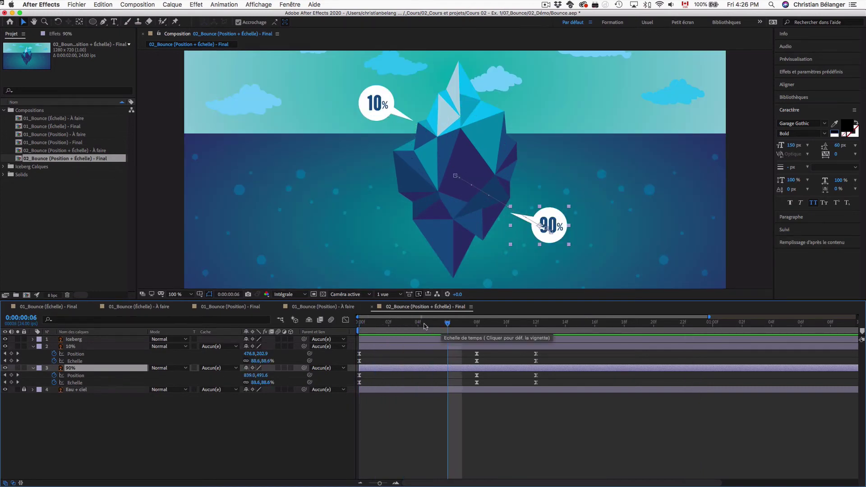
left_click(474, 326)
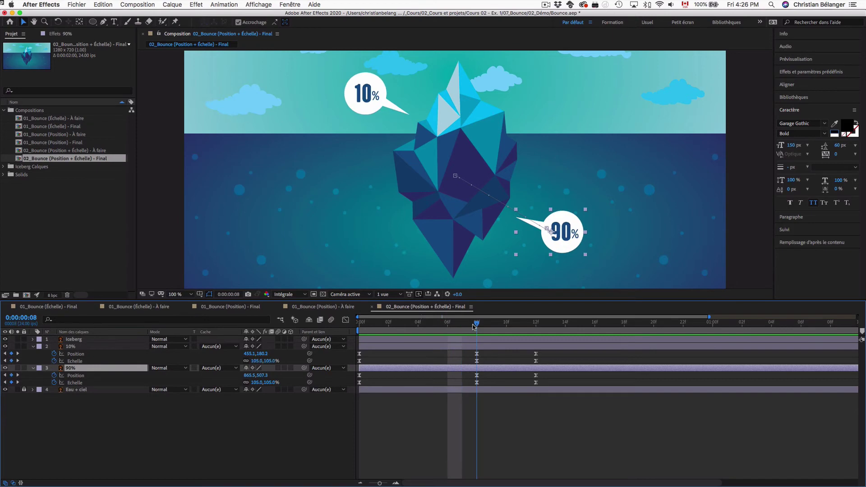
left_click_drag(474, 327, 533, 329)
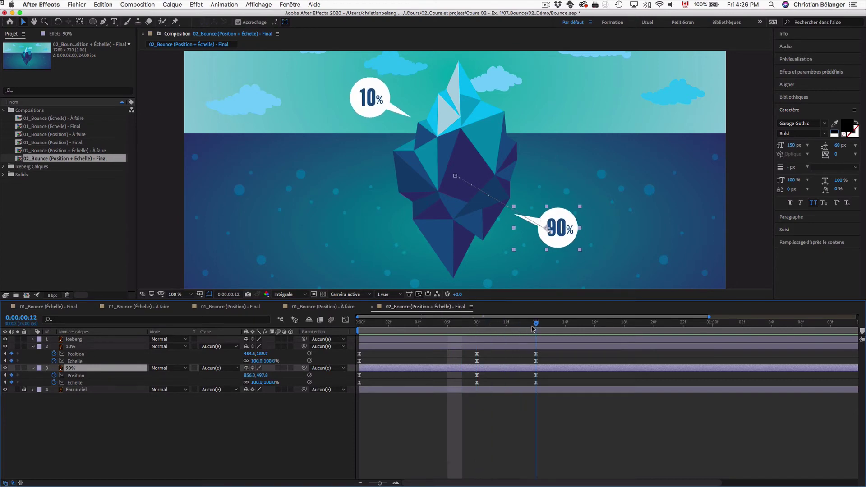
left_click(359, 324)
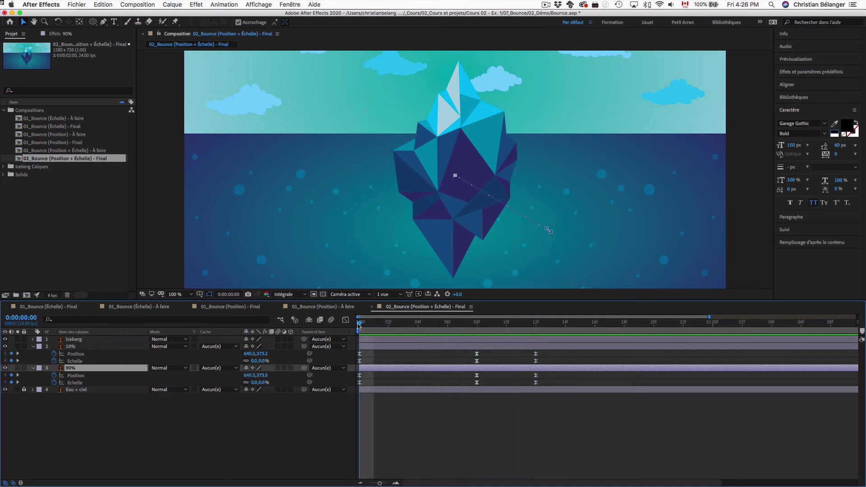
left_click_drag(360, 325, 477, 325)
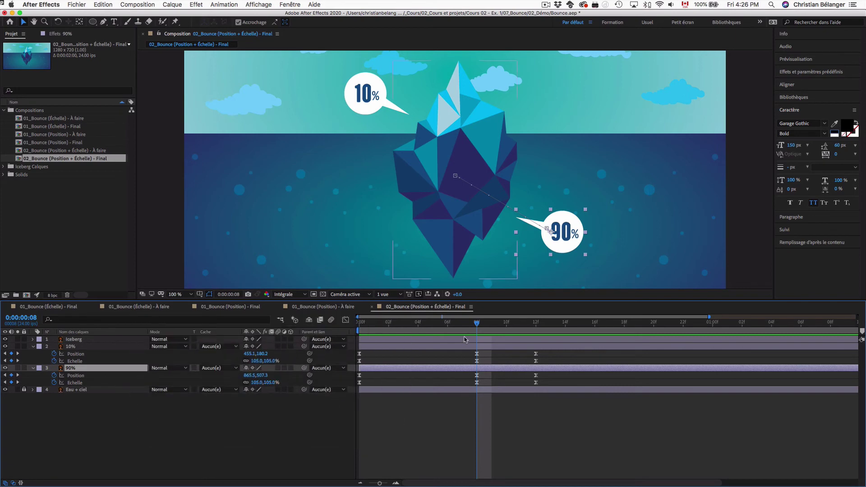
left_click_drag(476, 324, 338, 325)
key("space")
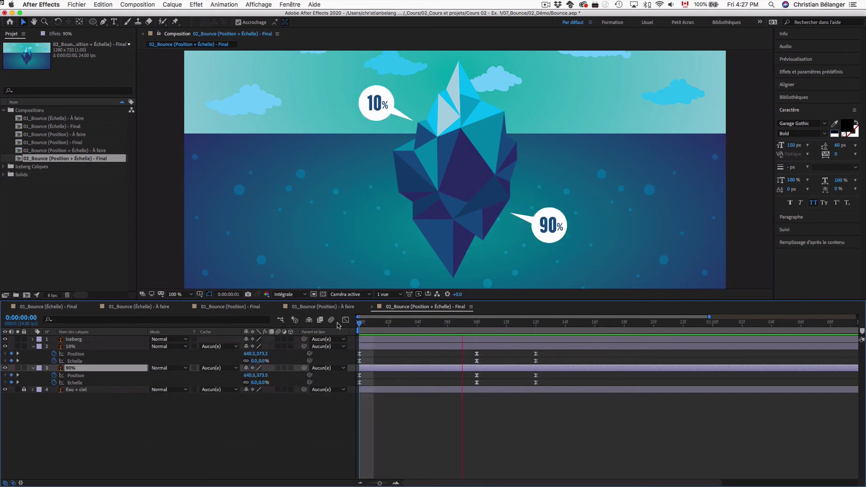
key("space")
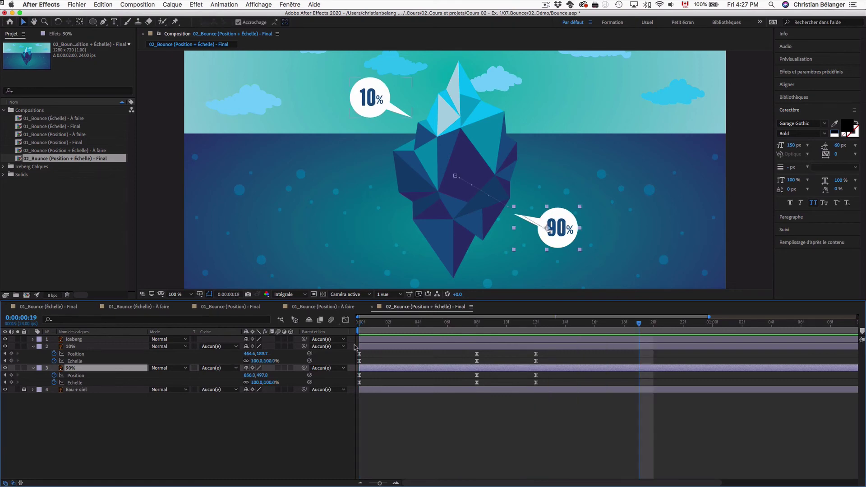
- Compare the À faire comp's preview with the Final comp, then go to frame 12
double_click(105, 152)
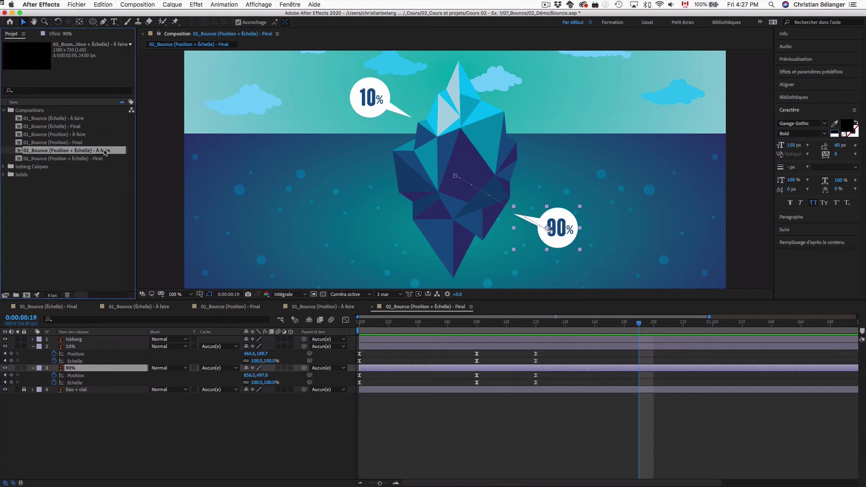
key("space")
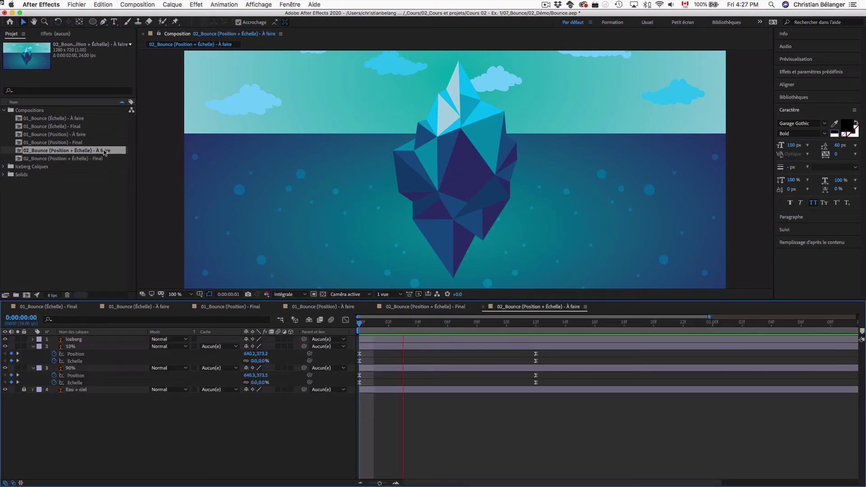
key("space")
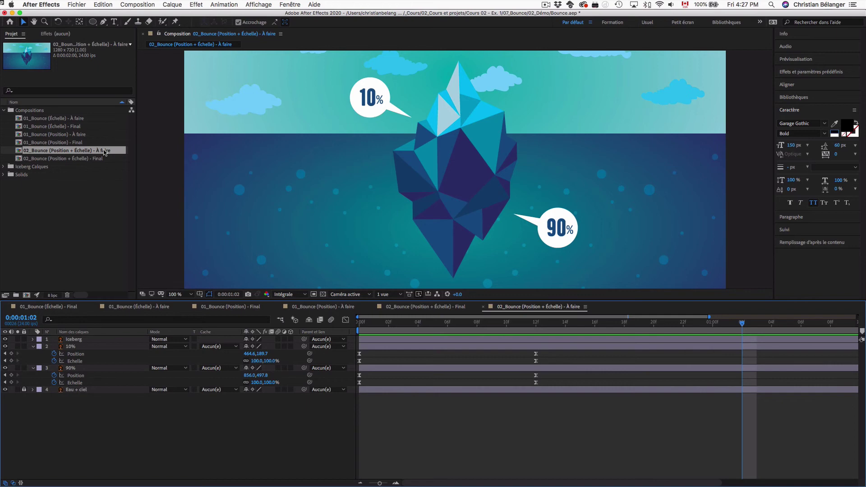
double_click(103, 160)
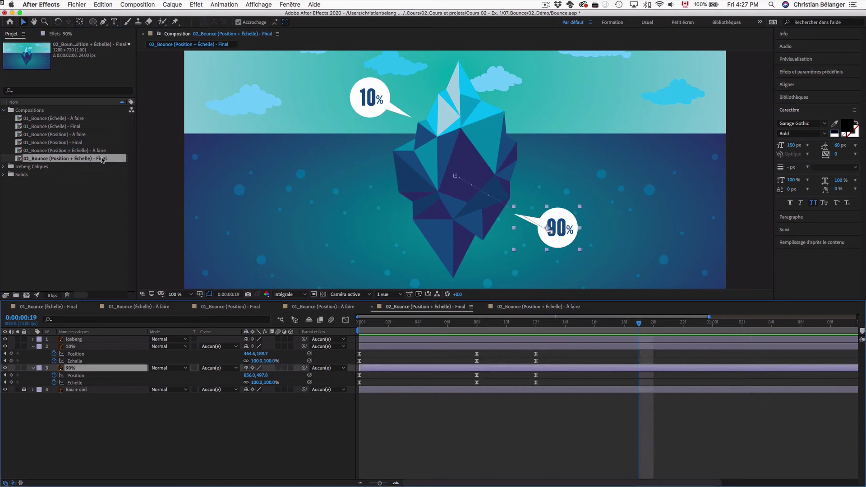
key("Home")
key("space")
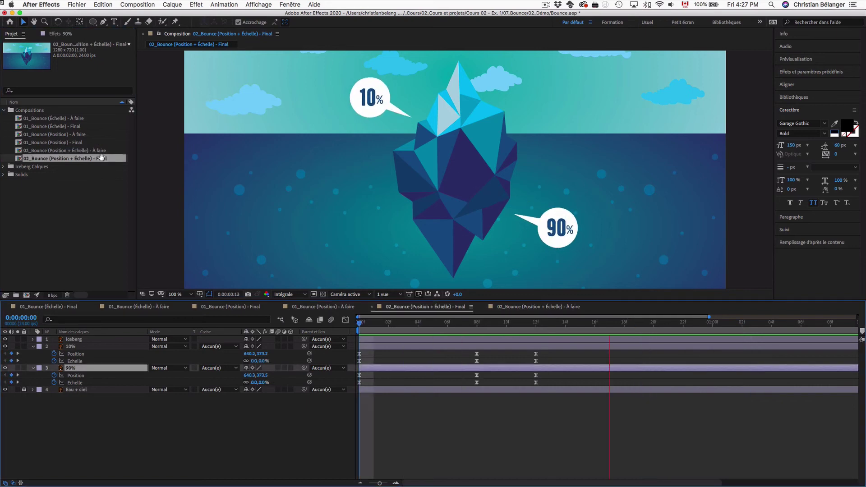
double_click(98, 152)
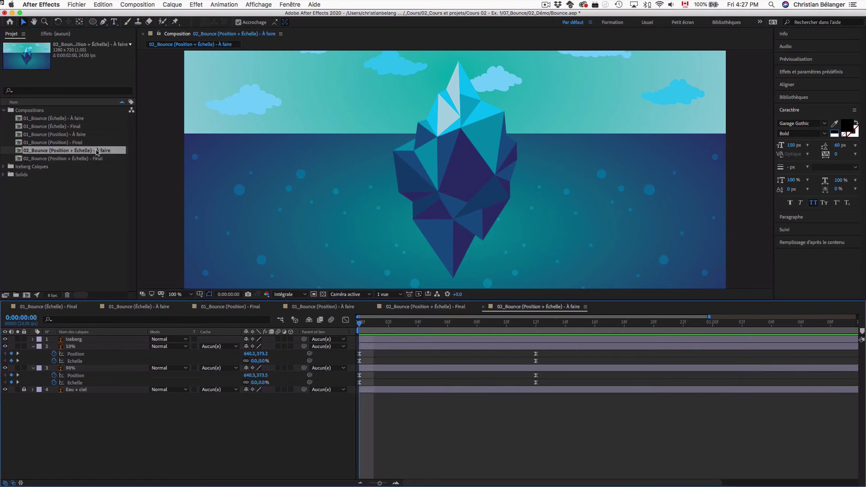
key("space")
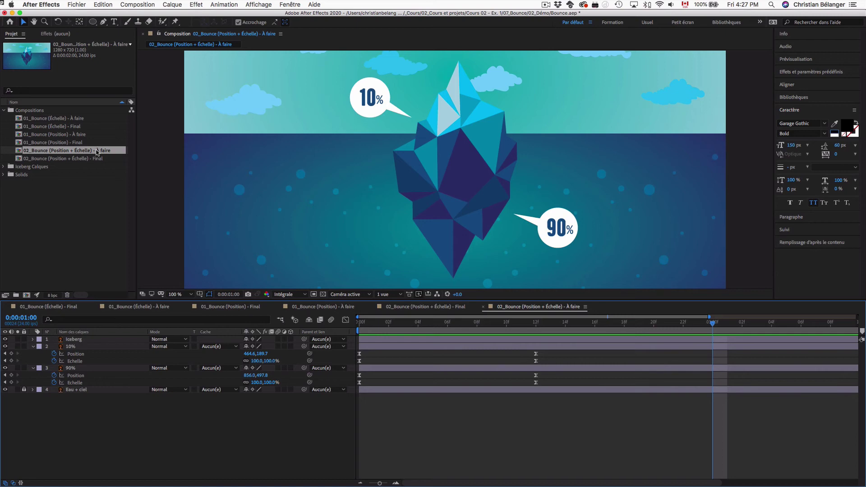
left_click(537, 324)
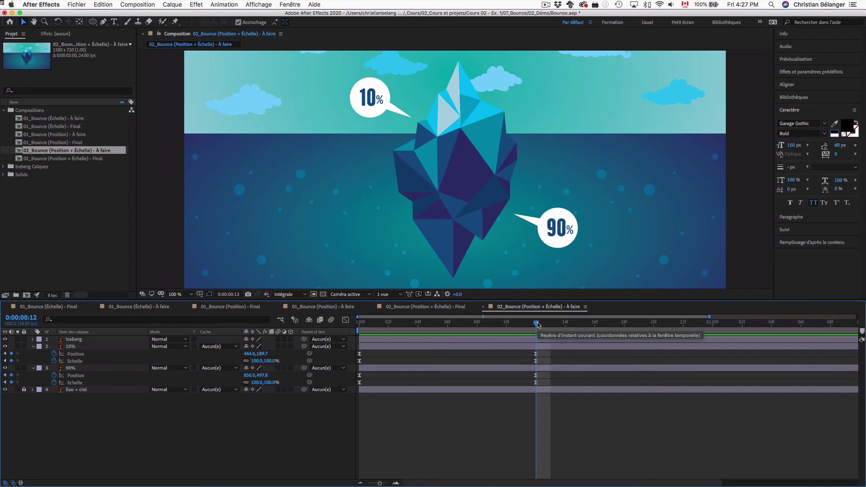
- Key both bubbles' Échelle at 105% on frame 10 and preview
left_click(82, 362)
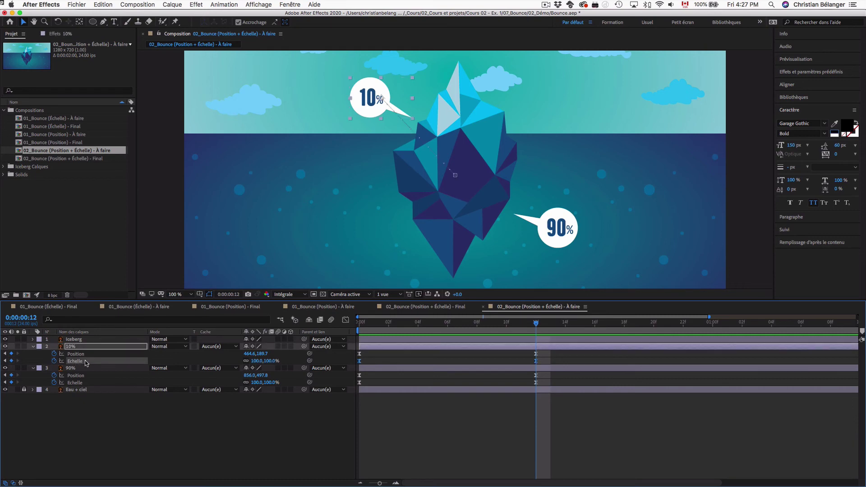
left_click(78, 384, "shift")
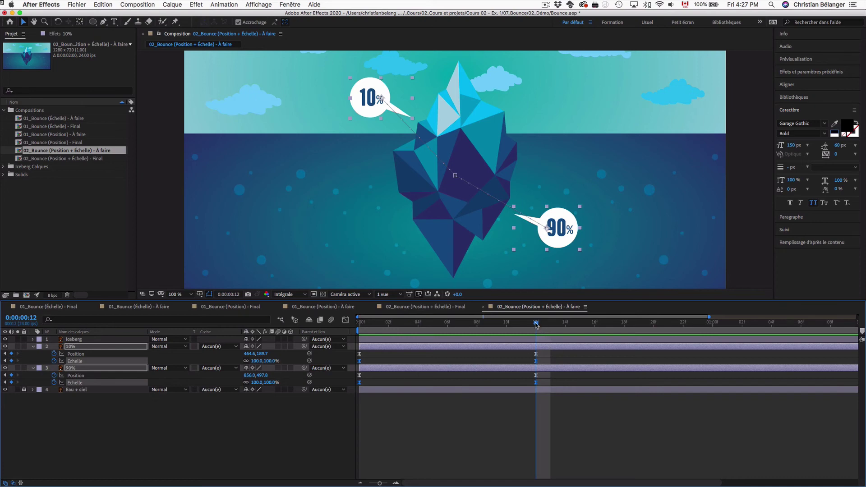
left_click_drag(536, 324, 509, 326)
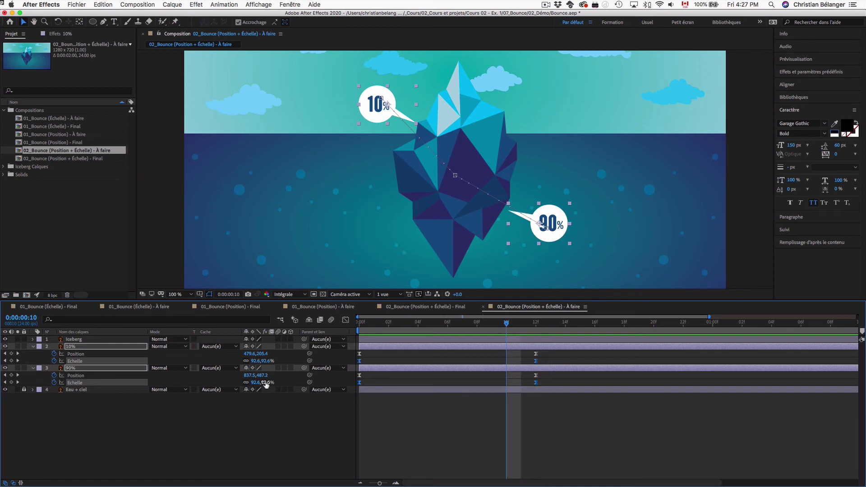
left_click(268, 383)
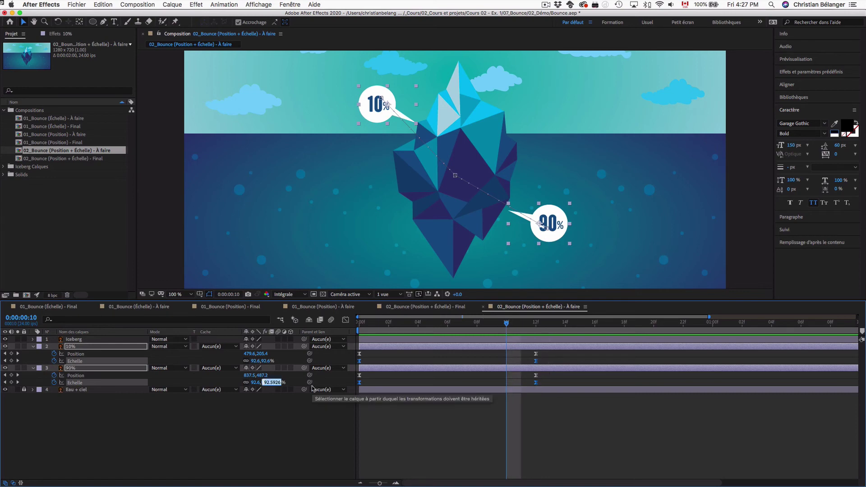
type("105")
key("Return")
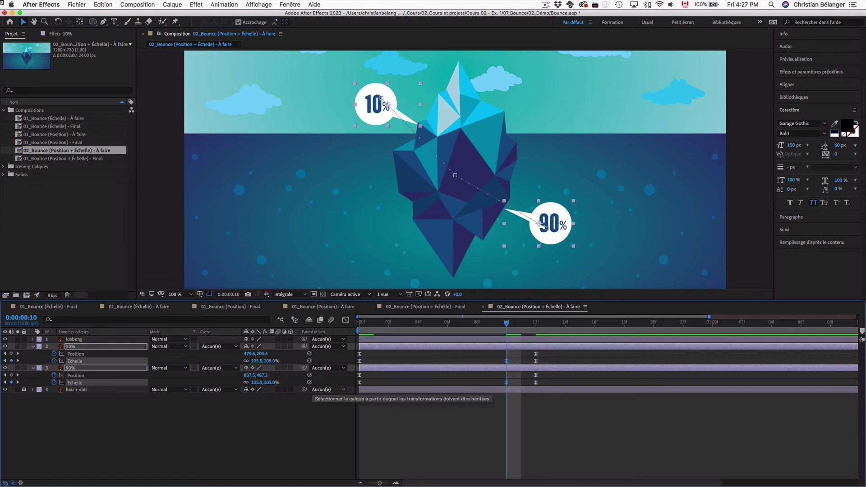
key("space")
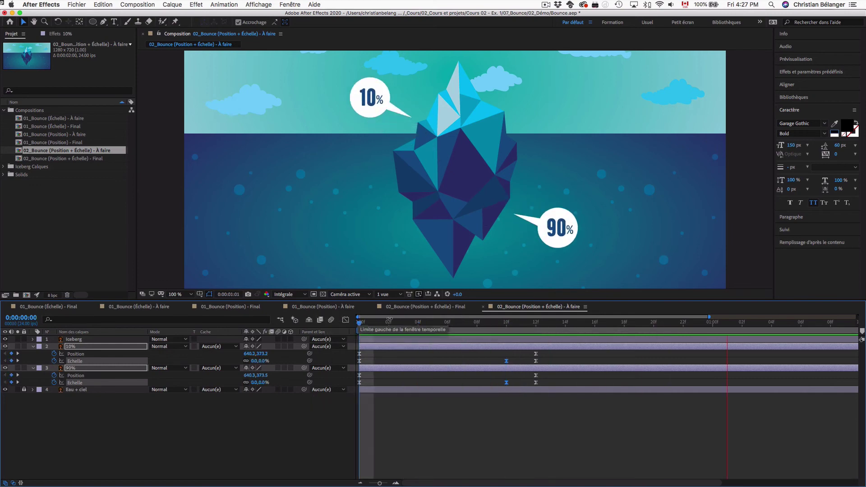
- Raise both bubbles' frame-10 scale overshoot to 115%
left_click(507, 323)
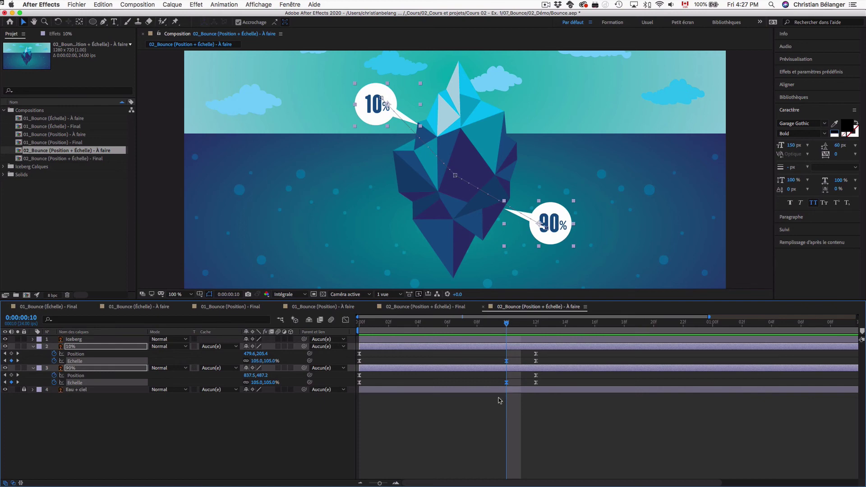
left_click(272, 383)
type("115")
key("Return")
key("Home")
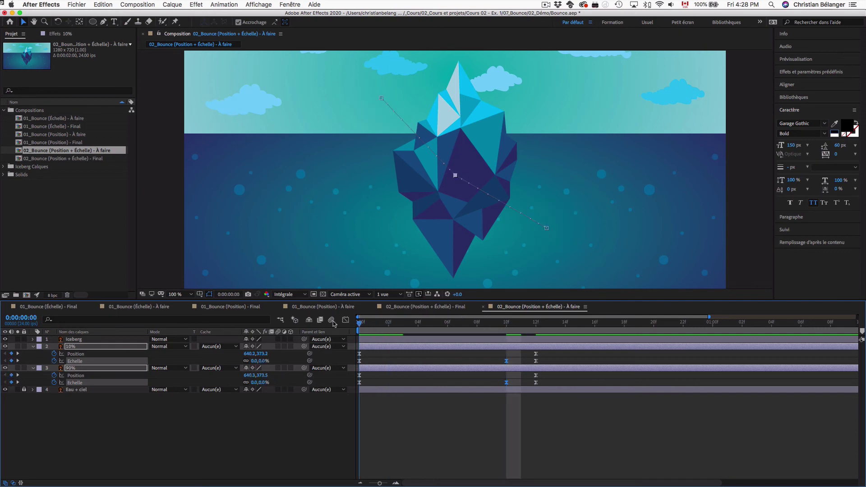
key("space")
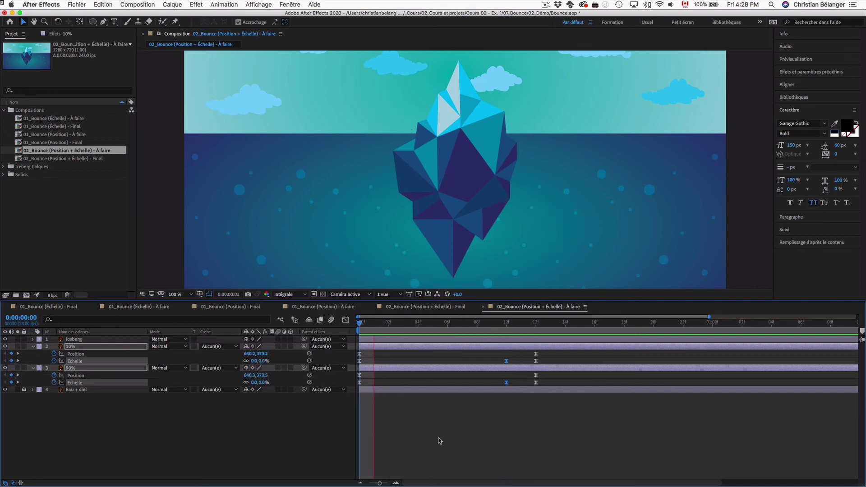
key("space")
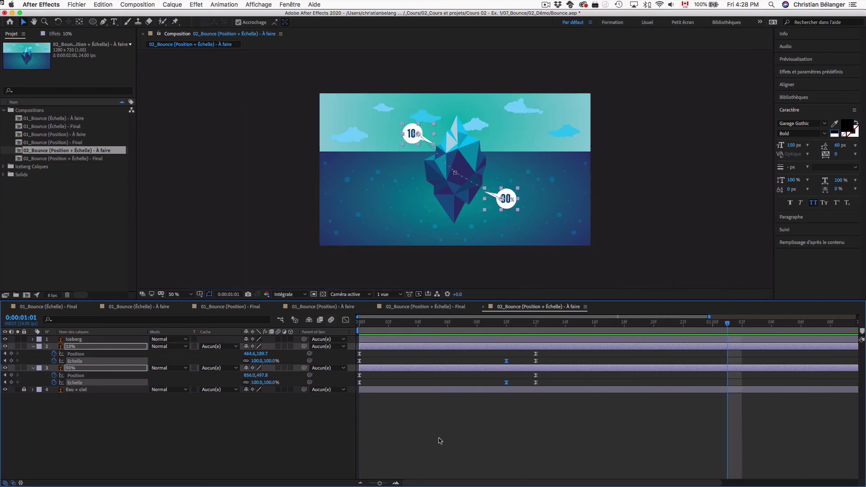
key("space")
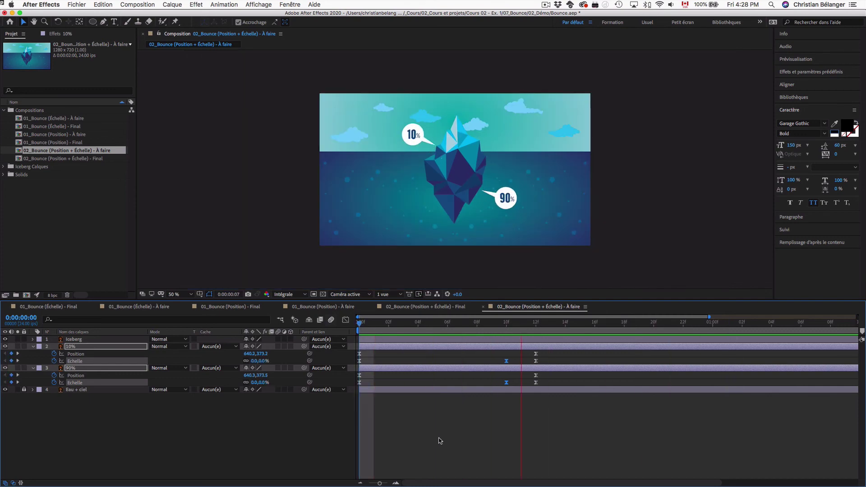
key("space")
mouse_move(360, 323)
left_mouse_down()
mouse_move(537, 328)
mouse_move(360, 328)
left_mouse_up()
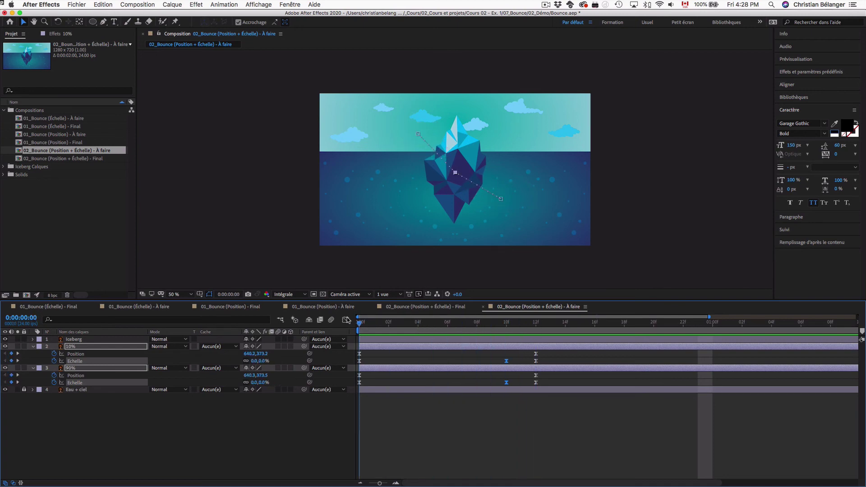
left_click(404, 429)
key("space")
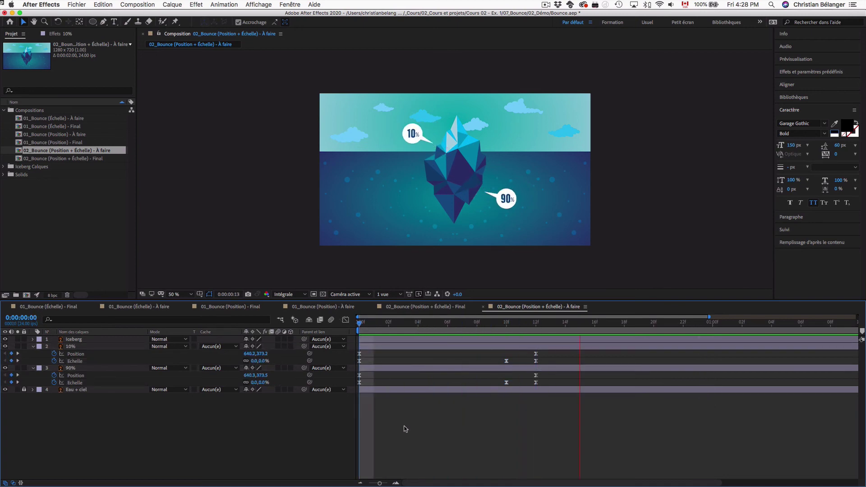
key("slash")
key("space")
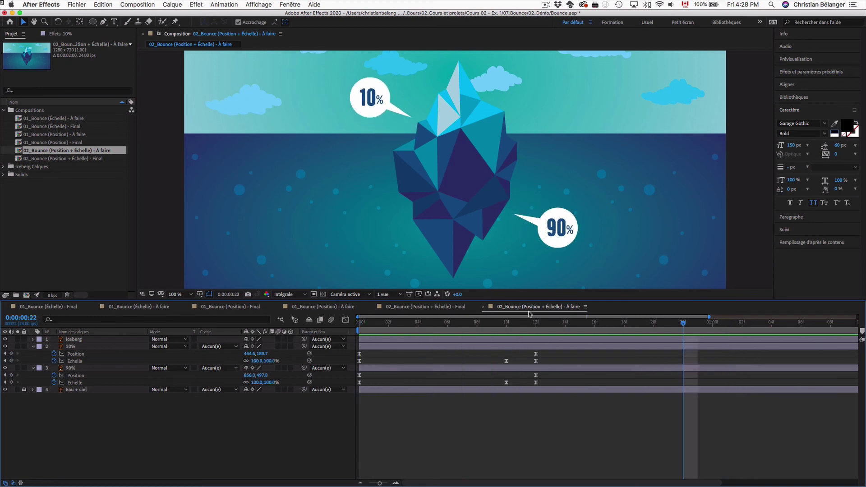
- Paste the 10% bubble's position at frame 10 and nudge it up-left to 454.6,179.7
left_click(535, 323)
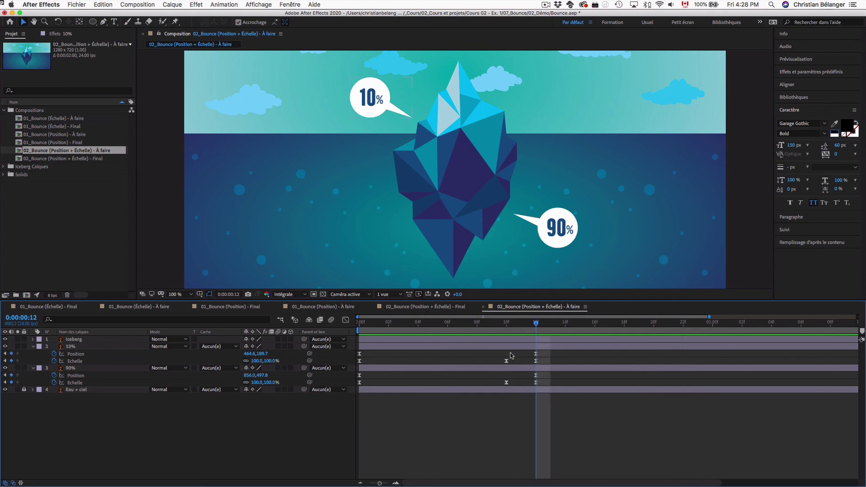
left_click(536, 353)
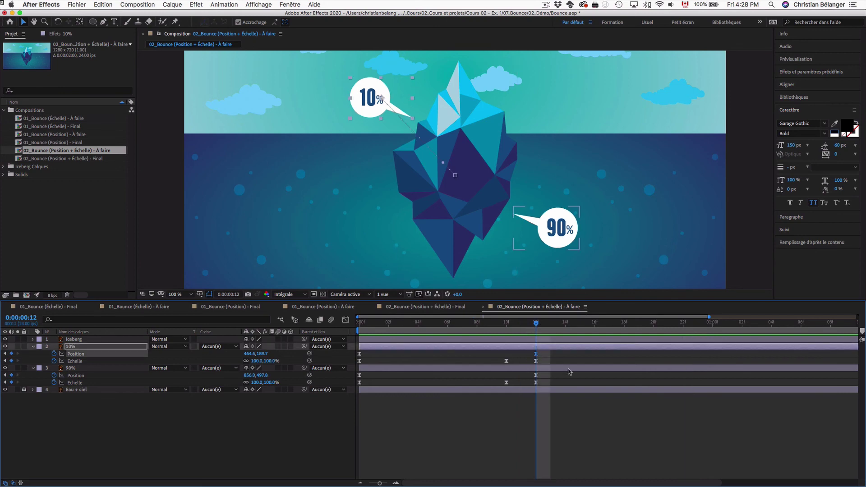
left_click(507, 323)
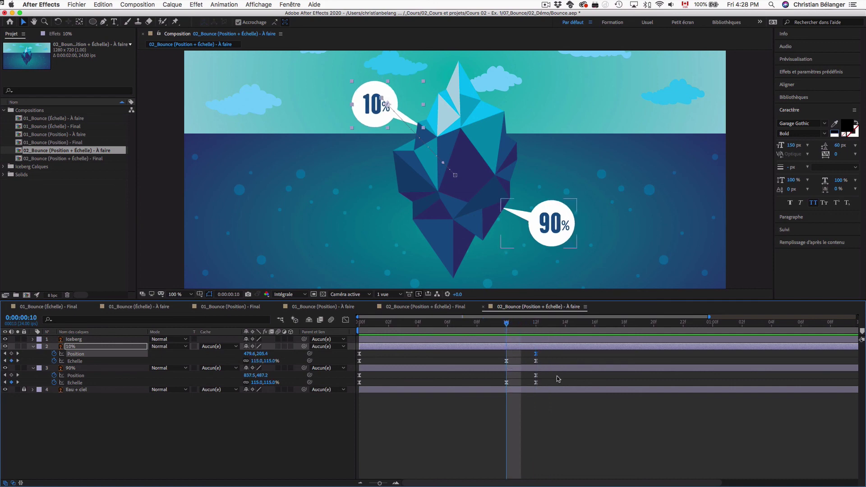
key("super+v")
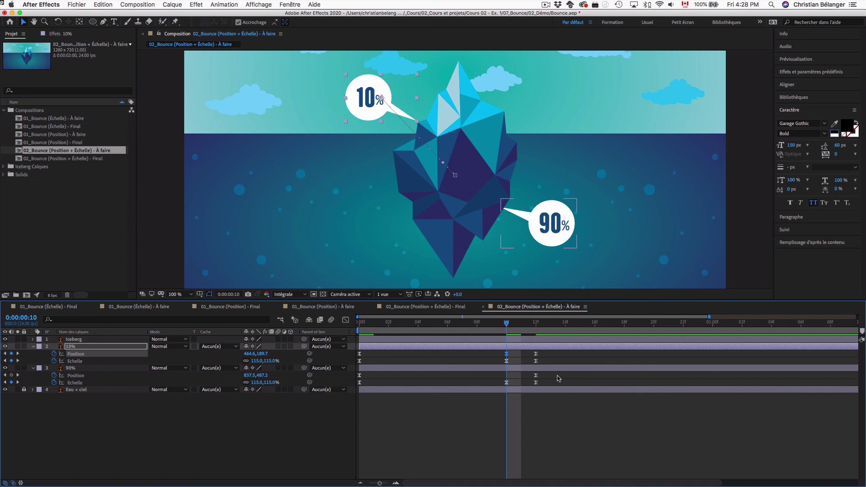
key("shift+Left")
key("shift+Up")
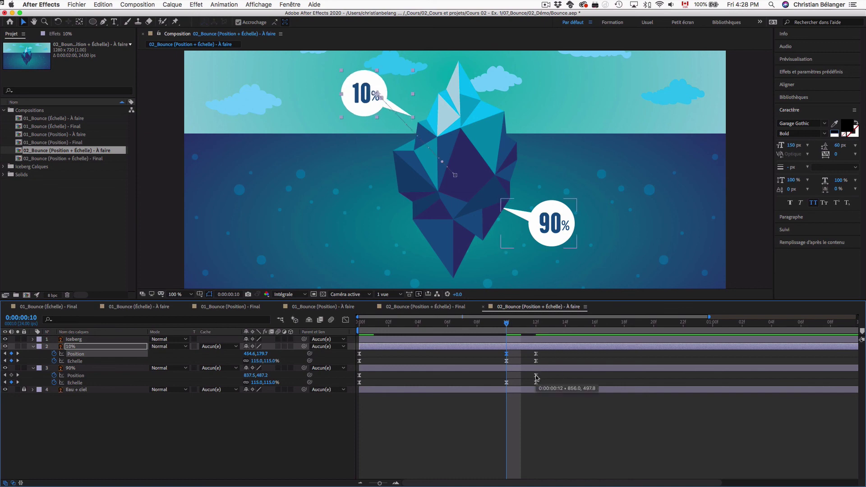
left_click(537, 377)
key("k")
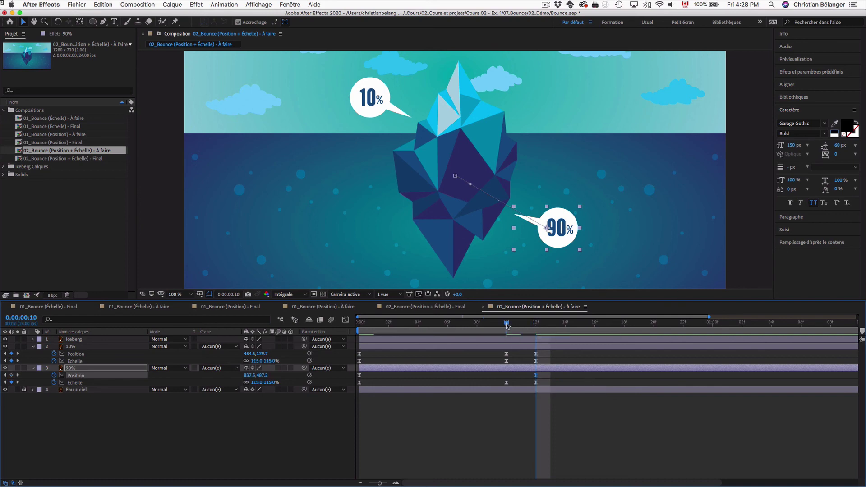
- Paste the 90% bubble's position at frame 10, nudge it 10 px down, and preview
left_click(507, 324)
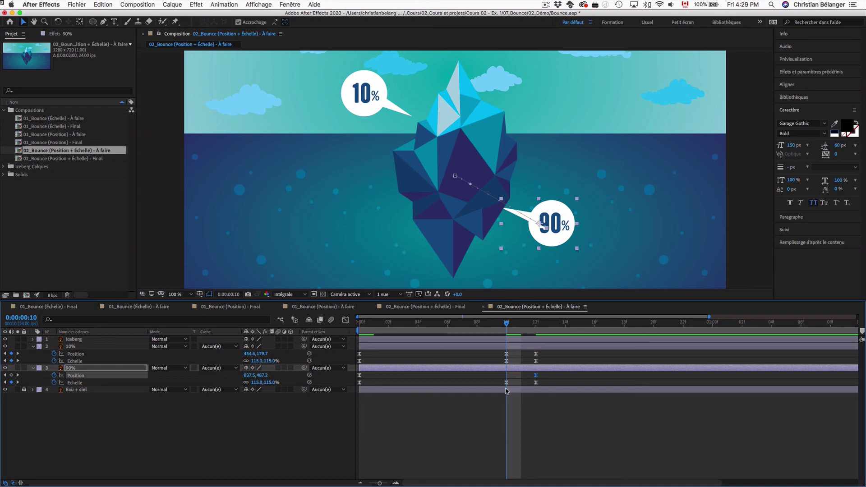
key("ctrl+v")
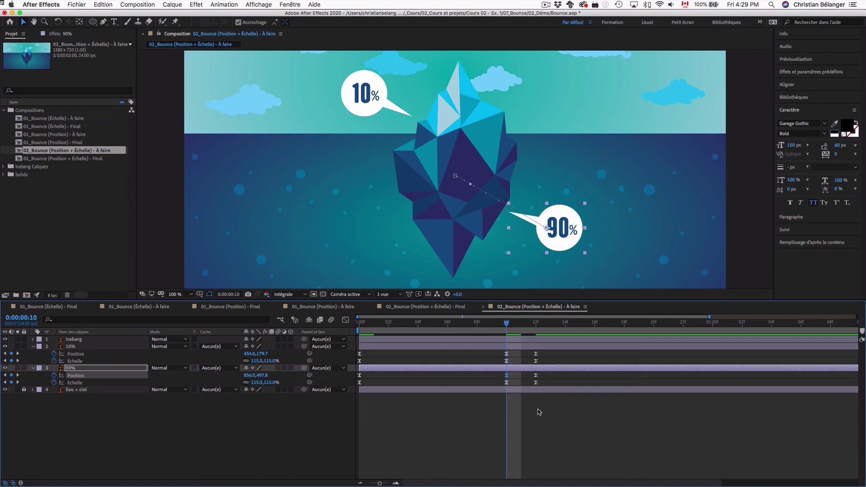
key("shift+Down")
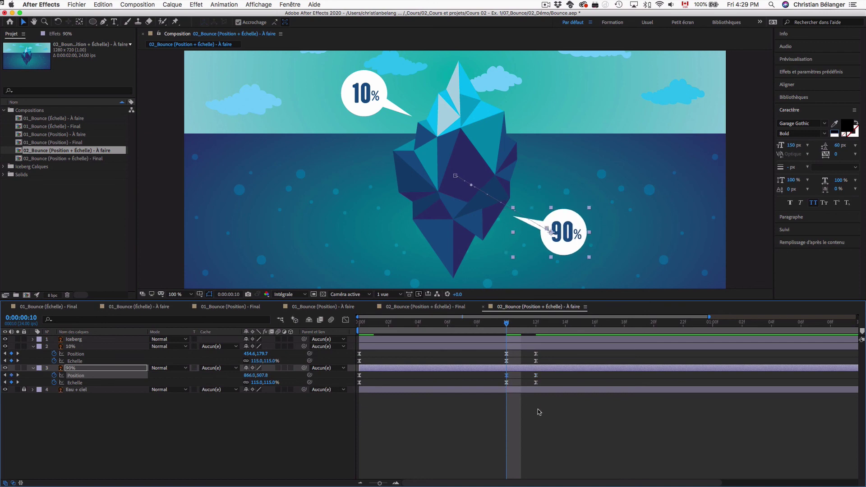
key("space")
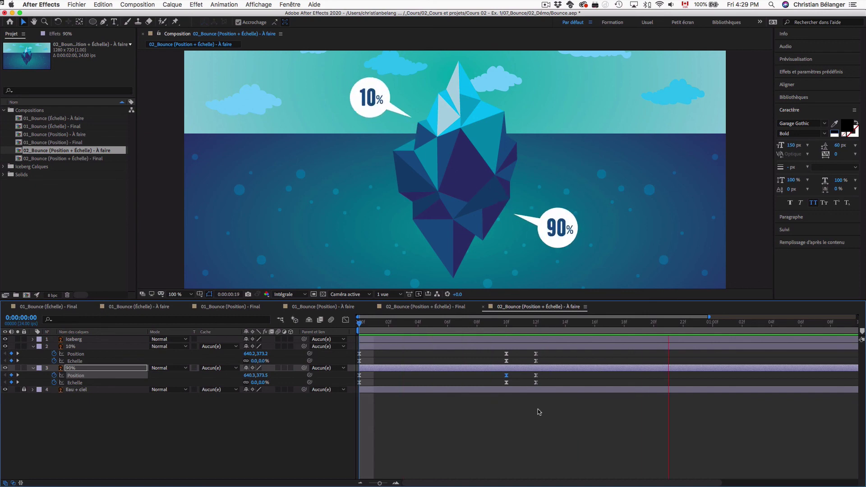